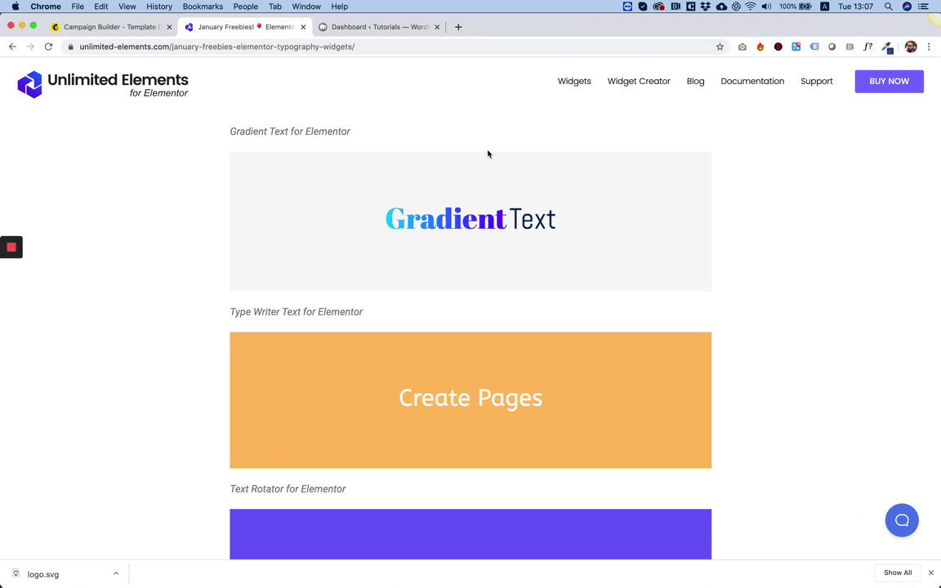
Scroll down through the text rotator demos on the typography freebies page.
scroll(488, 154, "down", 4)
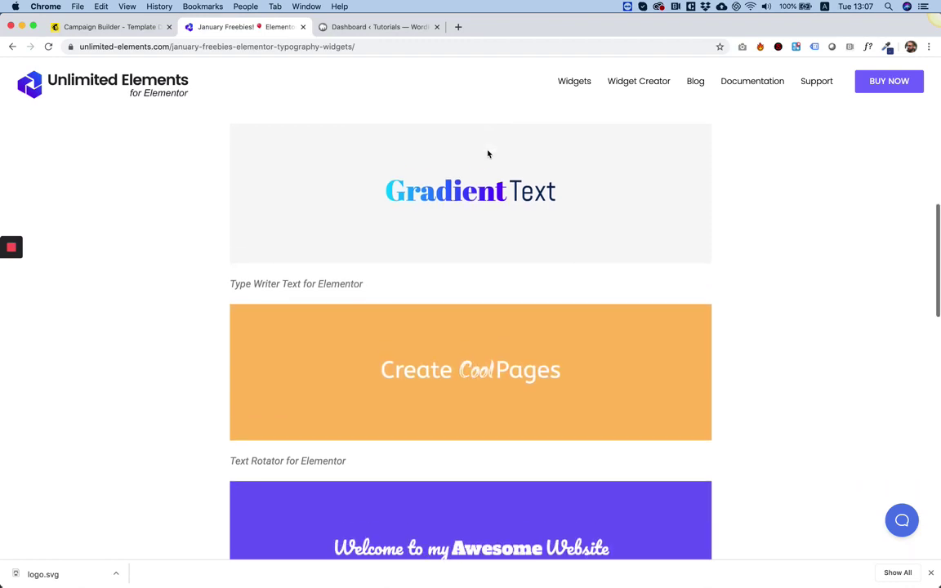
scroll(488, 151, "down", 2)
scroll(488, 152, "up", 4)
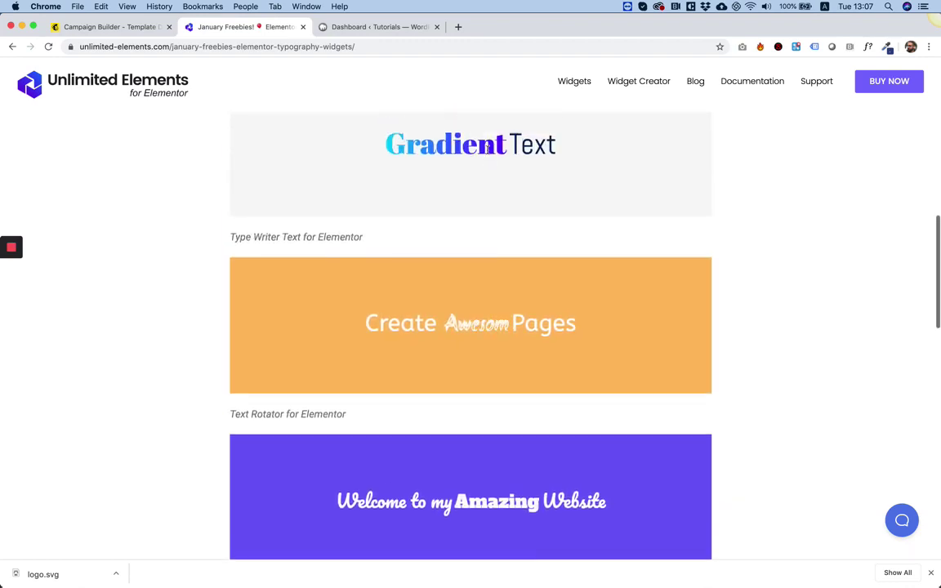
scroll(488, 153, "down", 1)
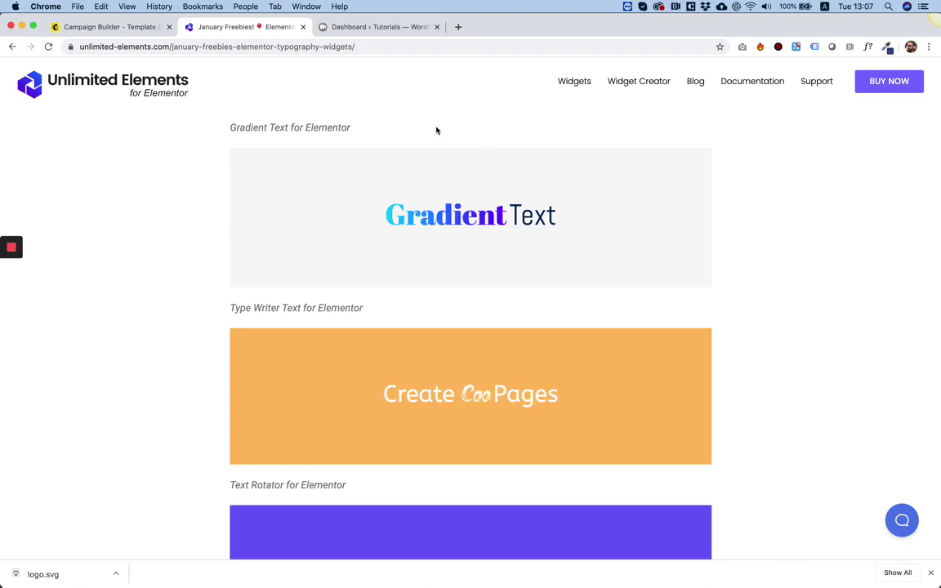
scroll(467, 151, "up", 1)
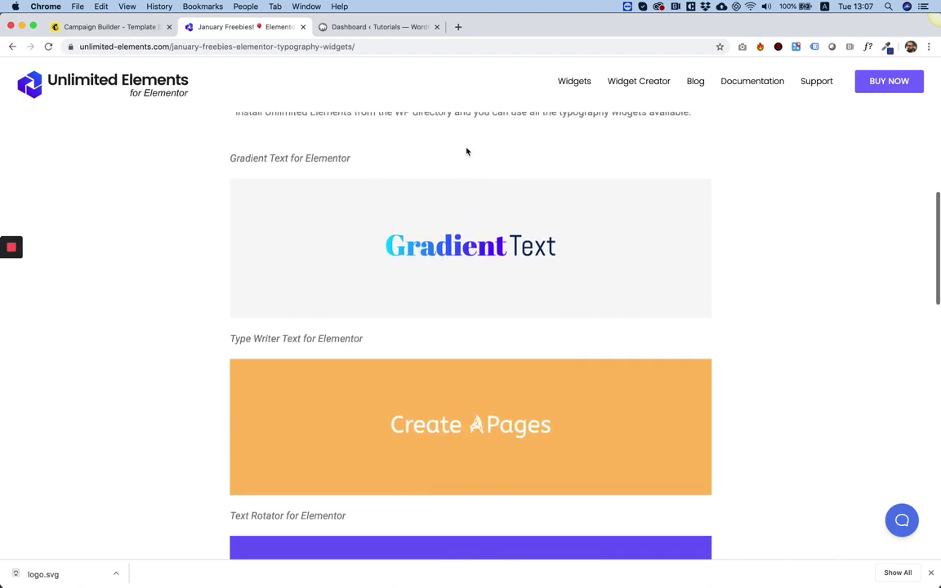
scroll(466, 151, "down", 1)
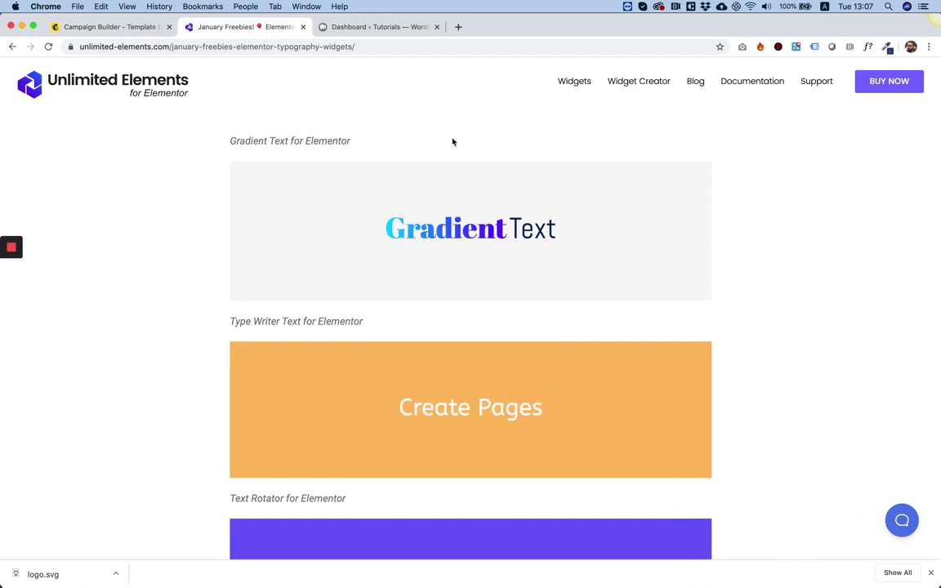
scroll(452, 140, "down", 1)
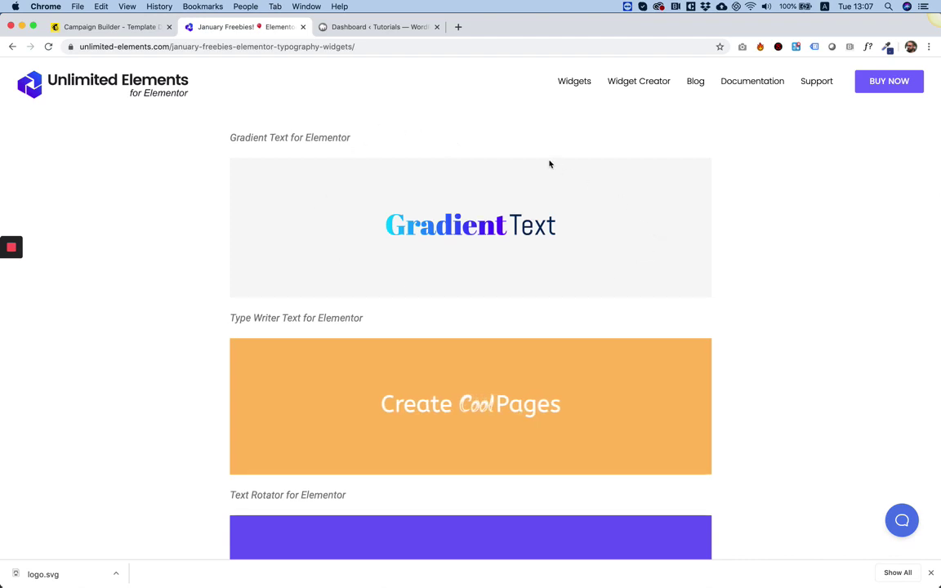
scroll(550, 164, "down", 1)
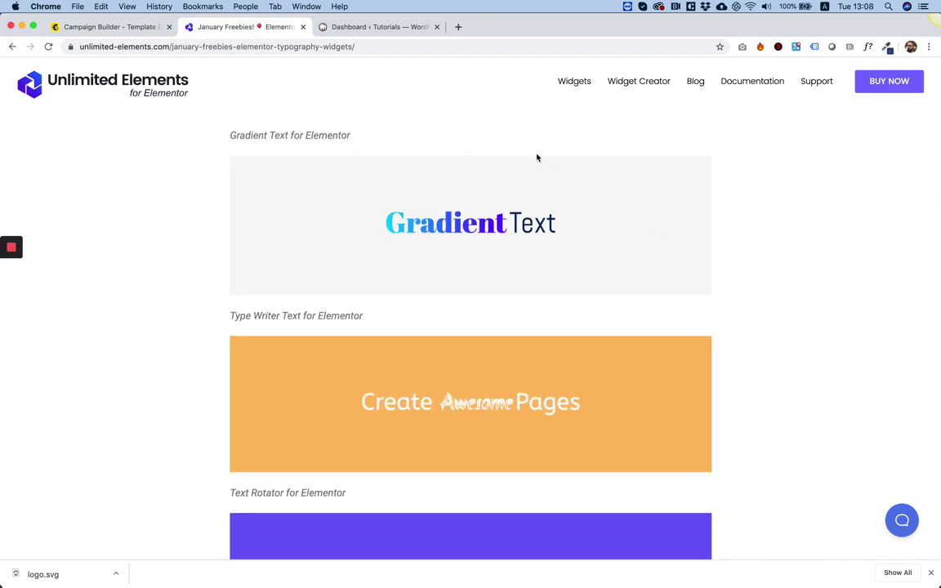
scroll(498, 145, "down", 3)
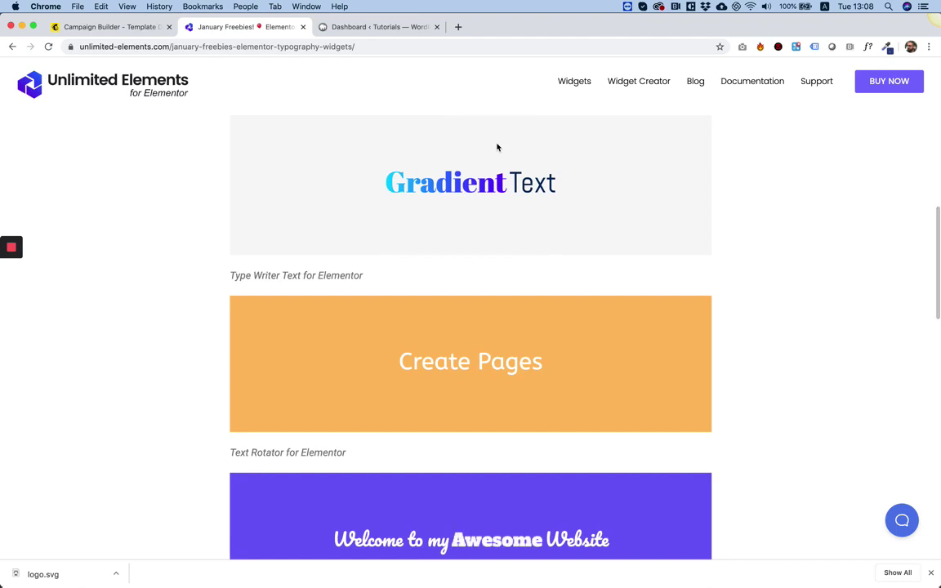
scroll(496, 147, "up", 1)
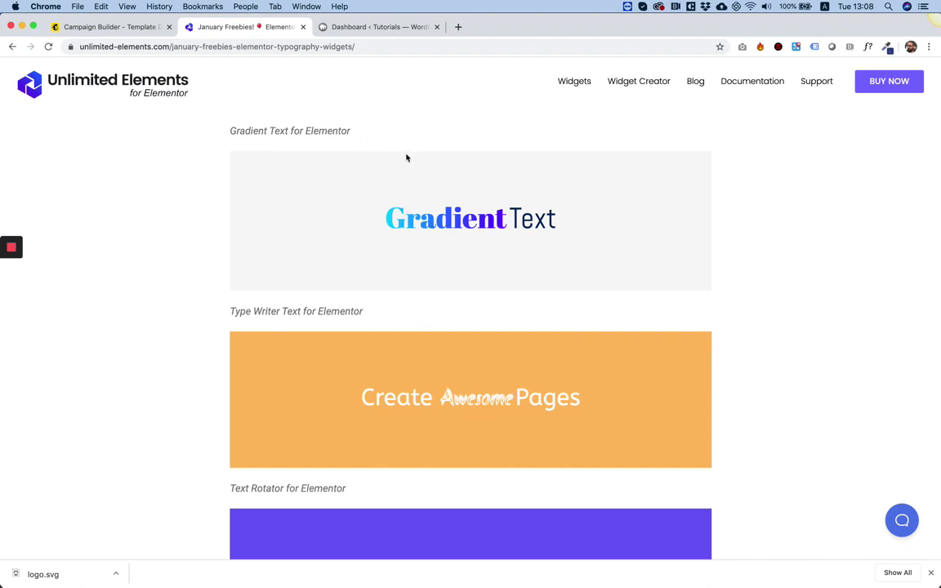
scroll(475, 203, "down", 3)
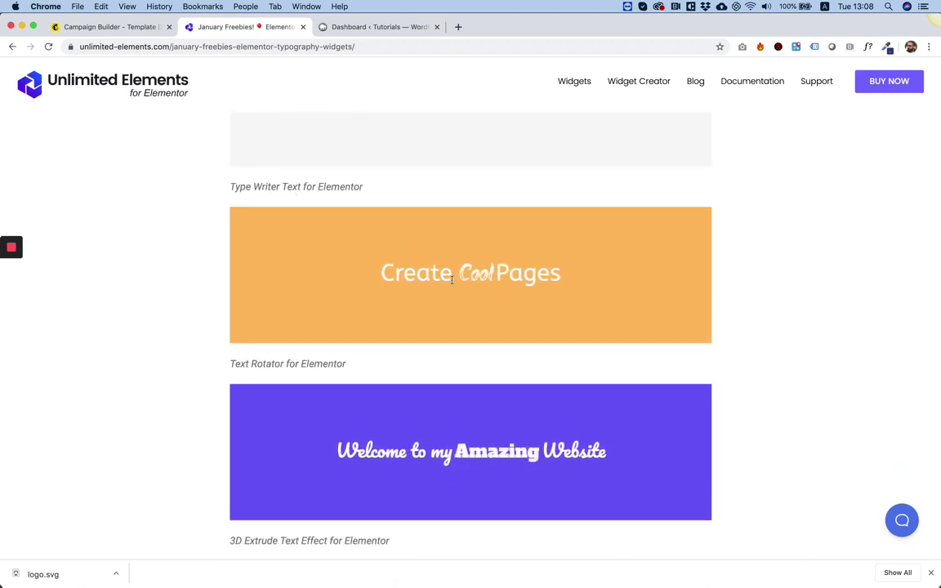
scroll(465, 309, "down", 3)
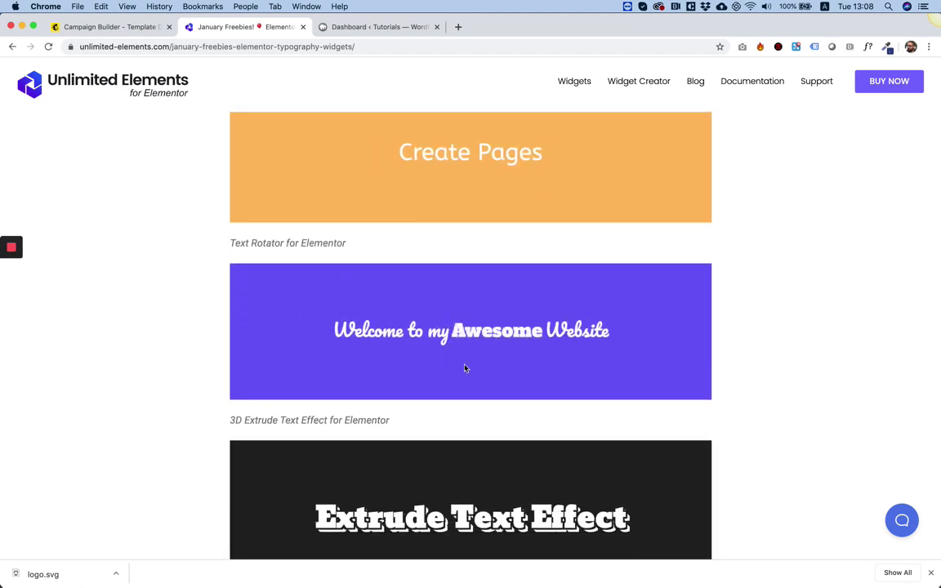
scroll(507, 349, "down", 3)
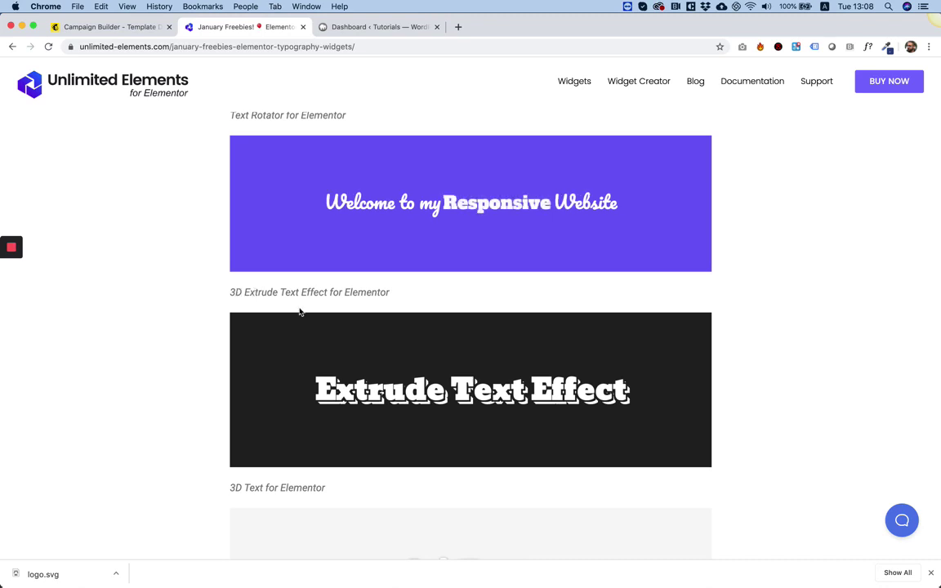
scroll(410, 366, "down", 1)
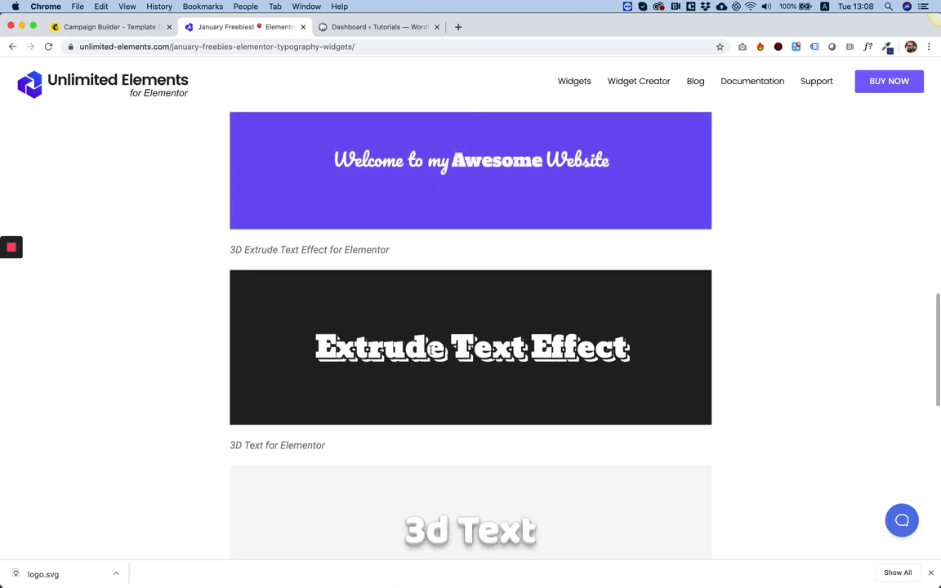
Select the Extrude Text Effect and 3d Text headings to inspect them.
triple_click(431, 348)
scroll(432, 354, "down", 1)
scroll(418, 292, "down", 1)
left_click(418, 291)
scroll(418, 294, "down", 2)
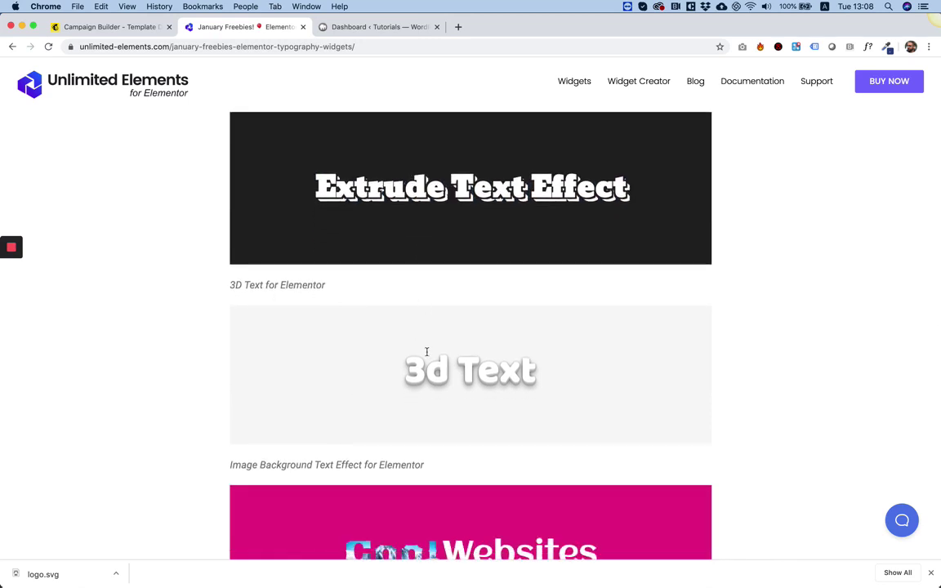
triple_click(460, 360)
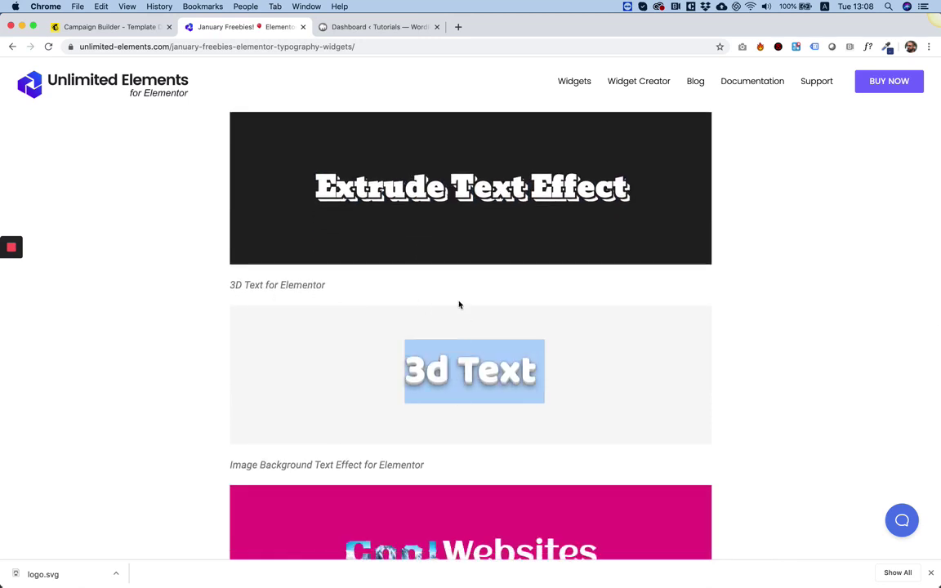
left_click(452, 346)
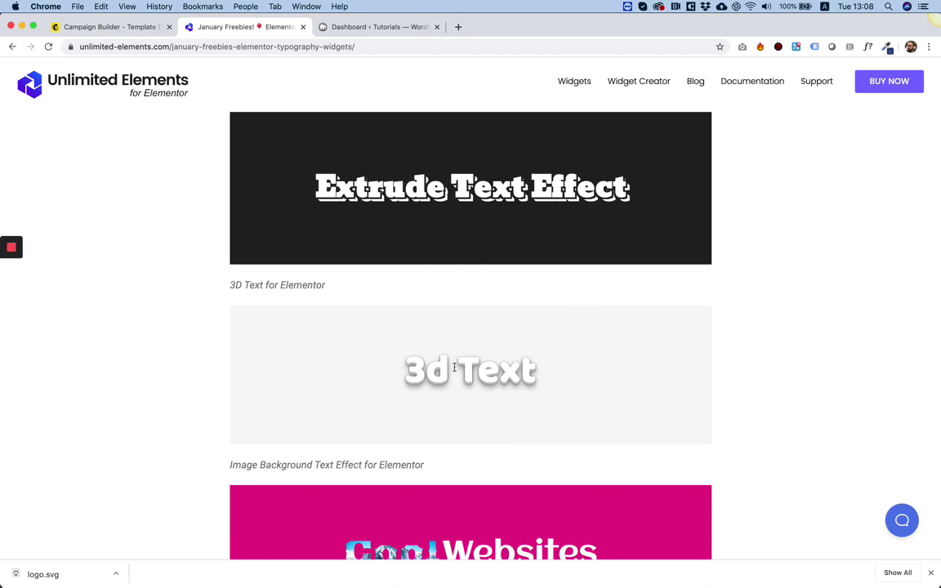
Scroll on to the Cool Websites and Make Awesome Websites demos above the comments.
scroll(455, 367, "down", 1)
scroll(472, 362, "down", 5)
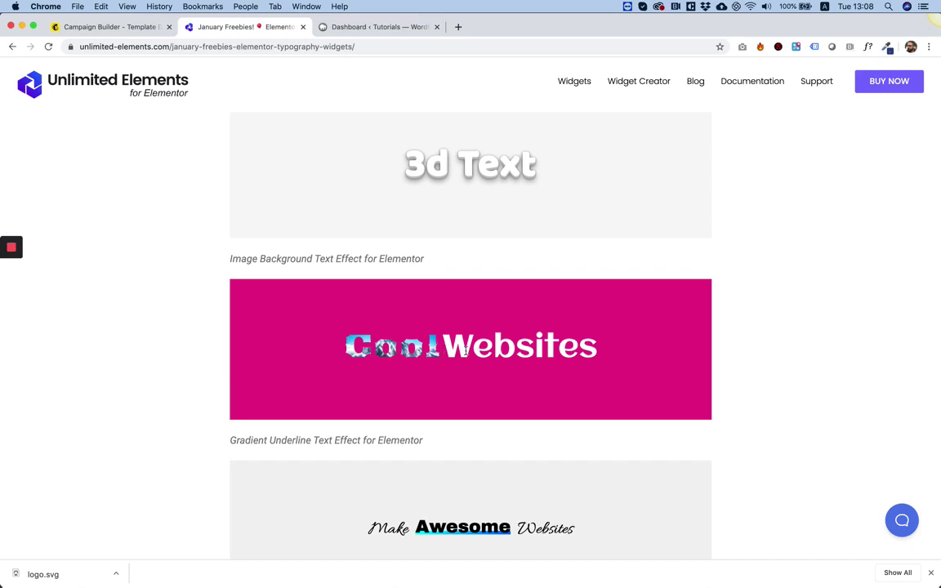
scroll(466, 350, "down", 2)
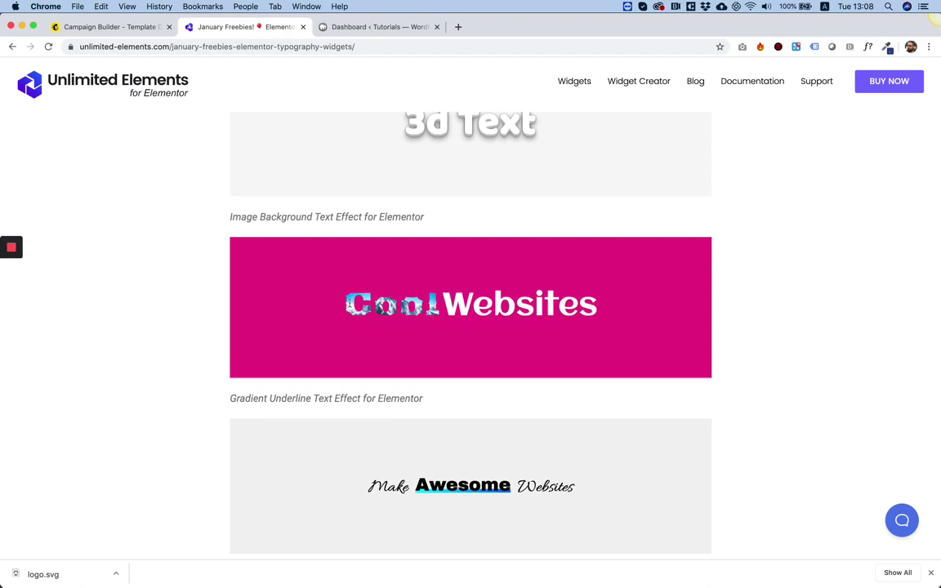
scroll(459, 316, "down", 3)
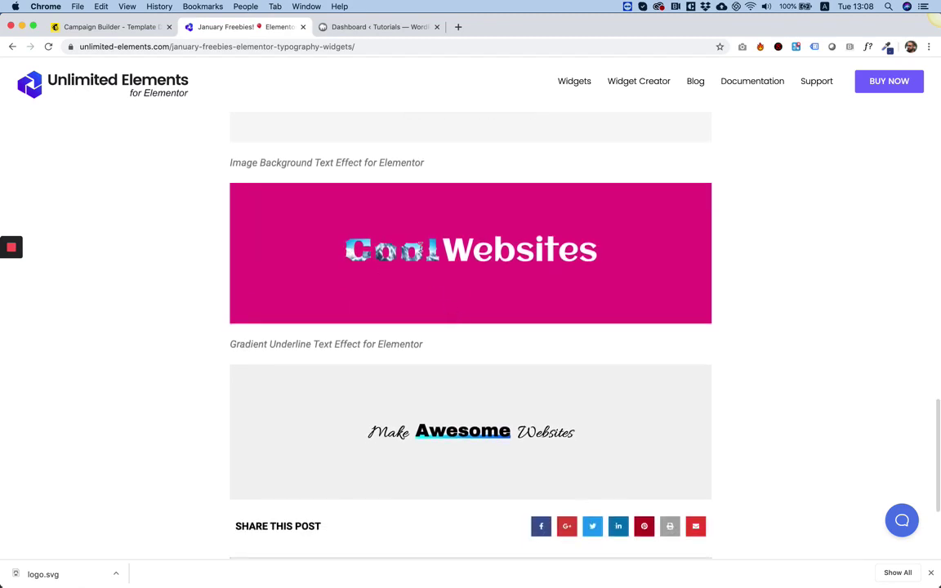
scroll(441, 277, "down", 4)
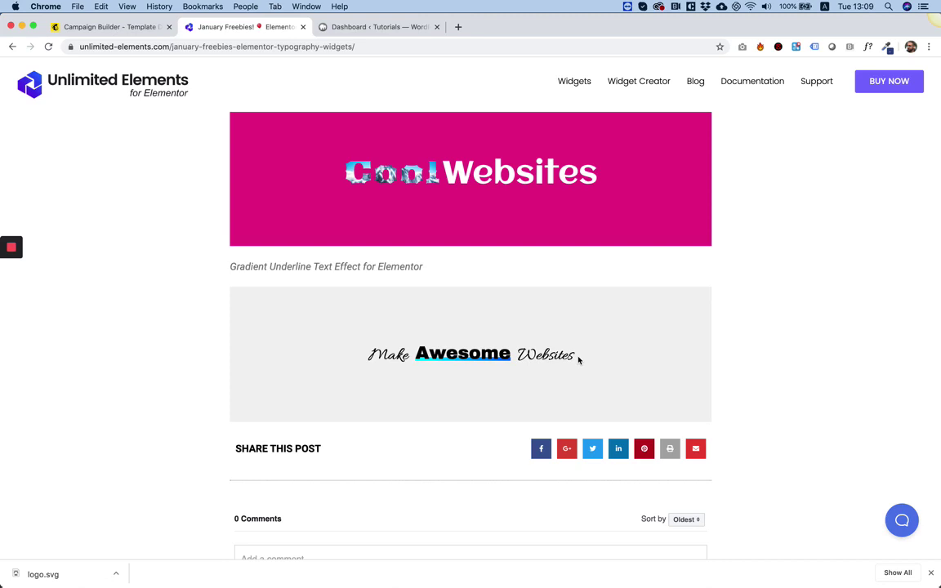
Scroll the January Freebies post to the Image Background and Gradient Underline text demos.
scroll(572, 356, "up", 4)
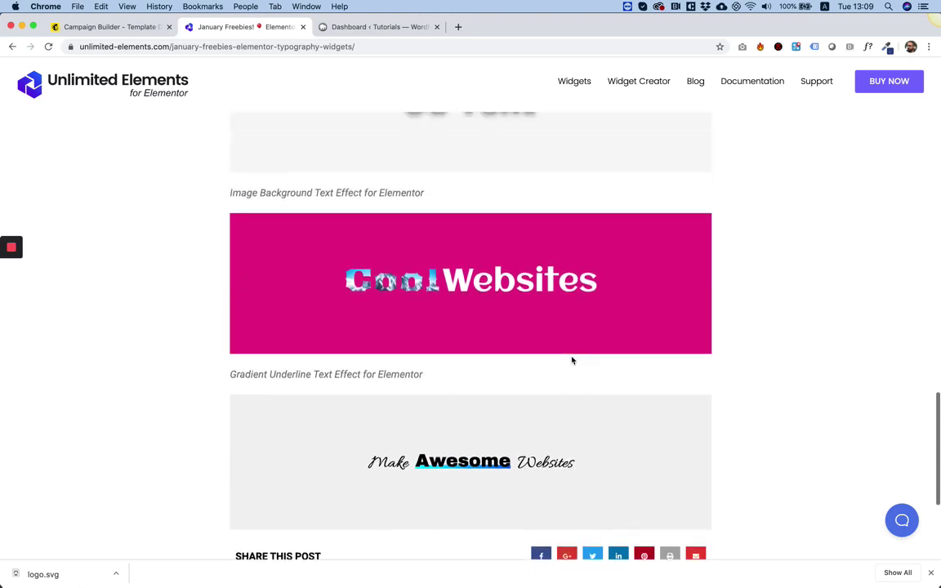
scroll(572, 361, "up", 16)
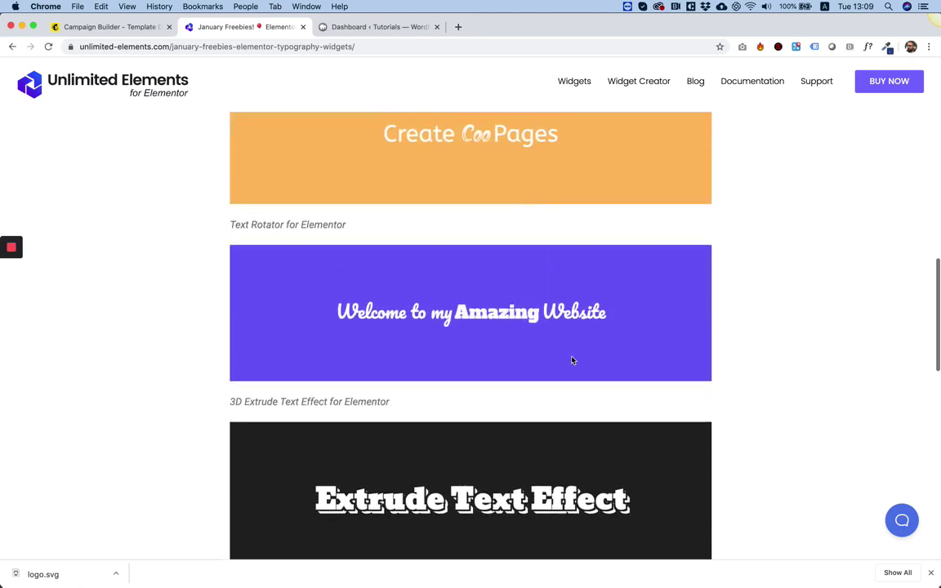
scroll(572, 360, "down", 6)
scroll(571, 359, "up", 9)
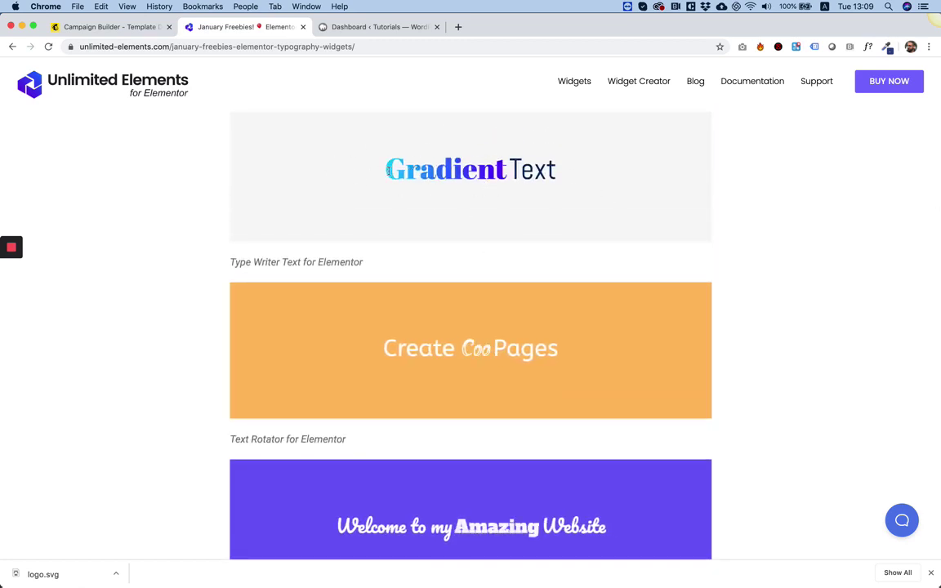
scroll(456, 247, "down", 6)
scroll(456, 246, "up", 3)
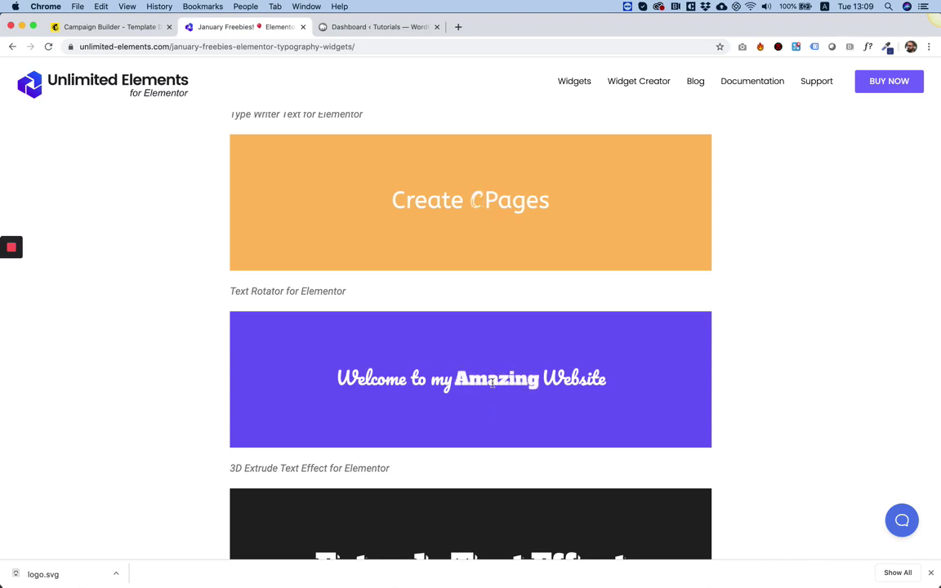
scroll(492, 383, "down", 4)
scroll(492, 382, "down", 10)
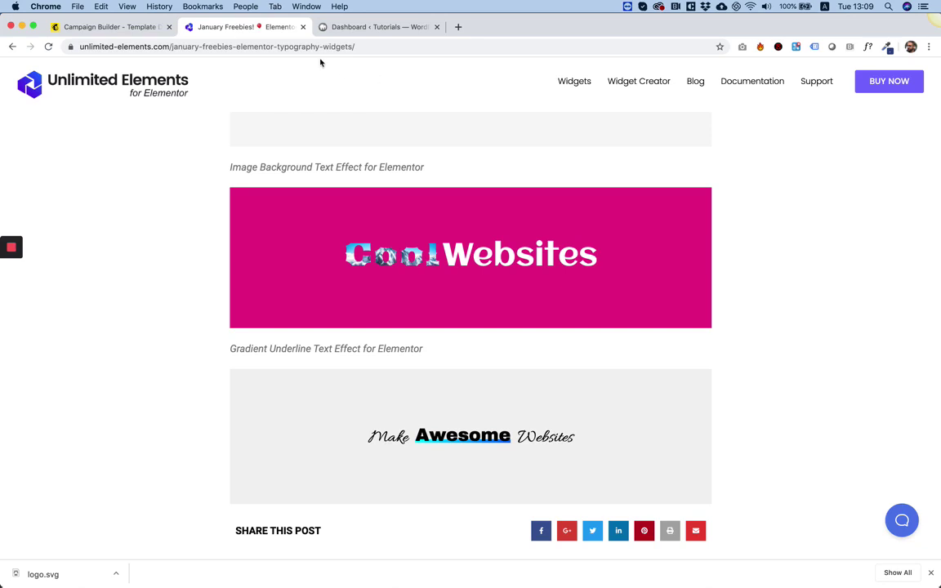
Go to Plugins > Add New in the local WordPress dashboard.
left_click(373, 29)
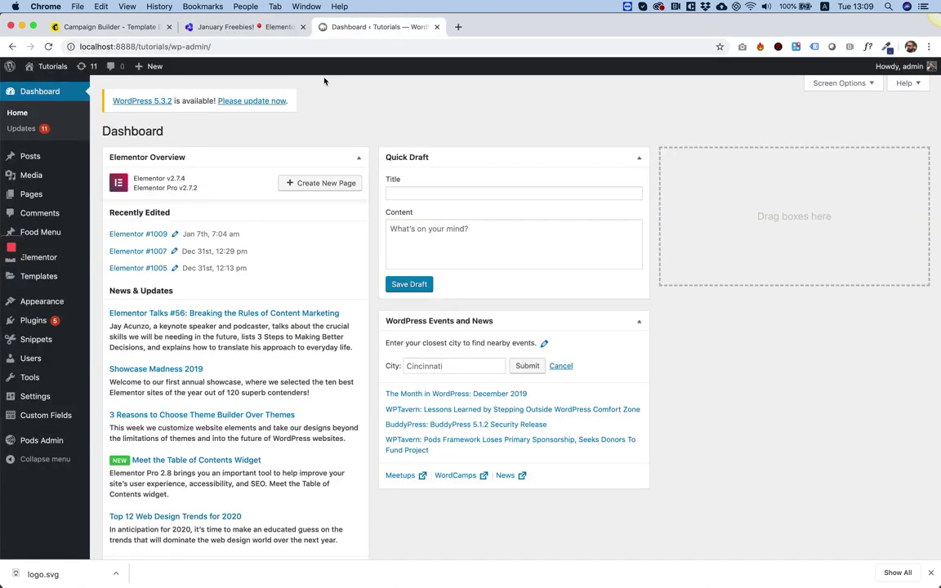
left_click(36, 321)
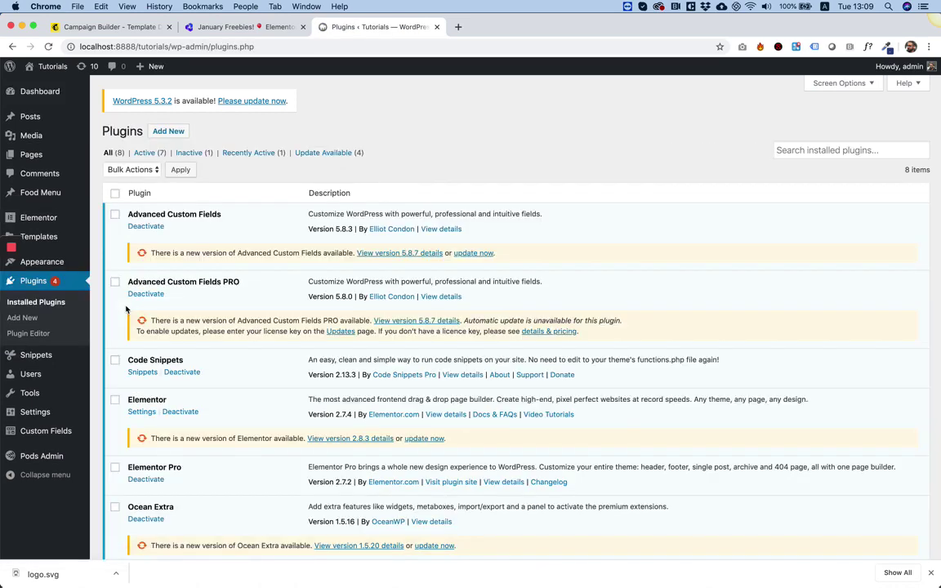
left_click(165, 133)
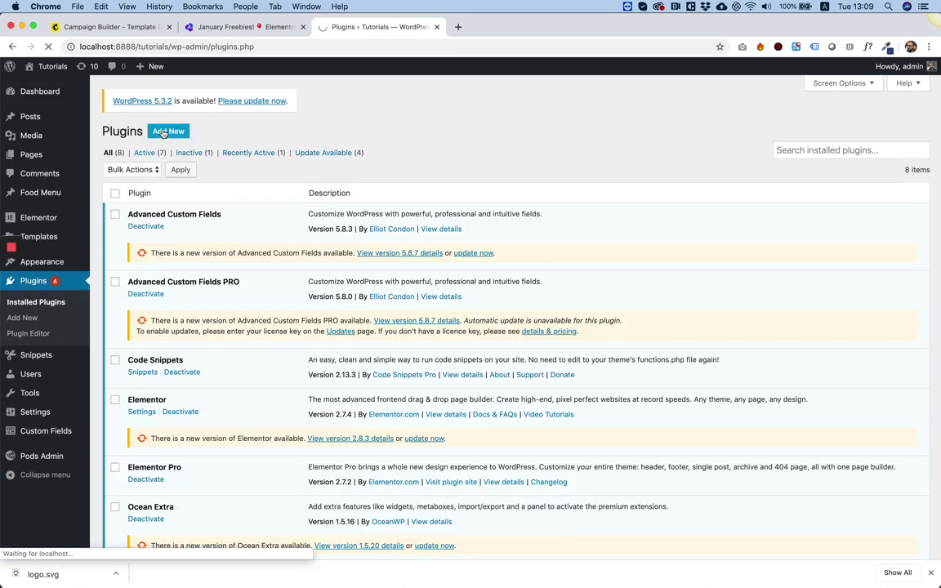
Search 'Unlimited element', then install and activate Unlimited Elements for Elementor.
left_click(784, 160)
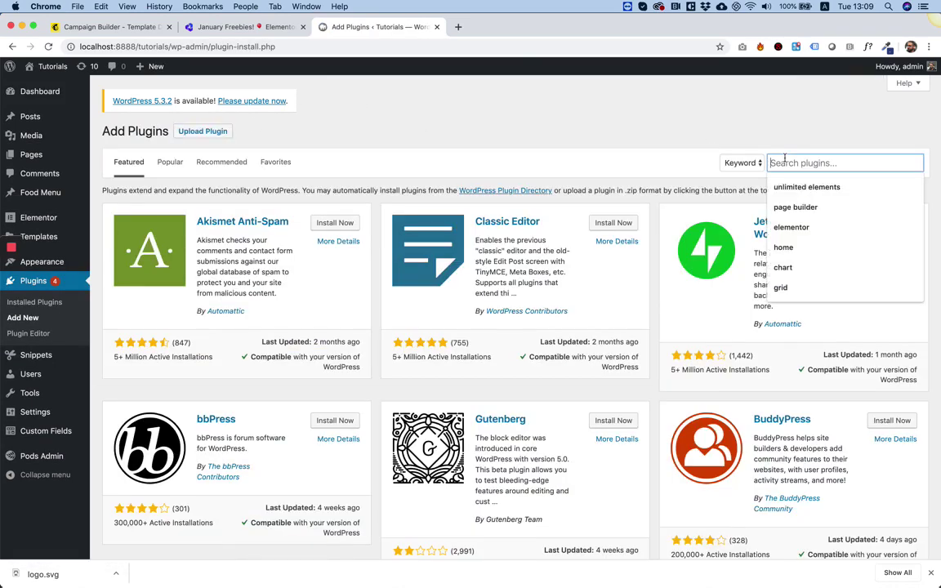
type("Un")
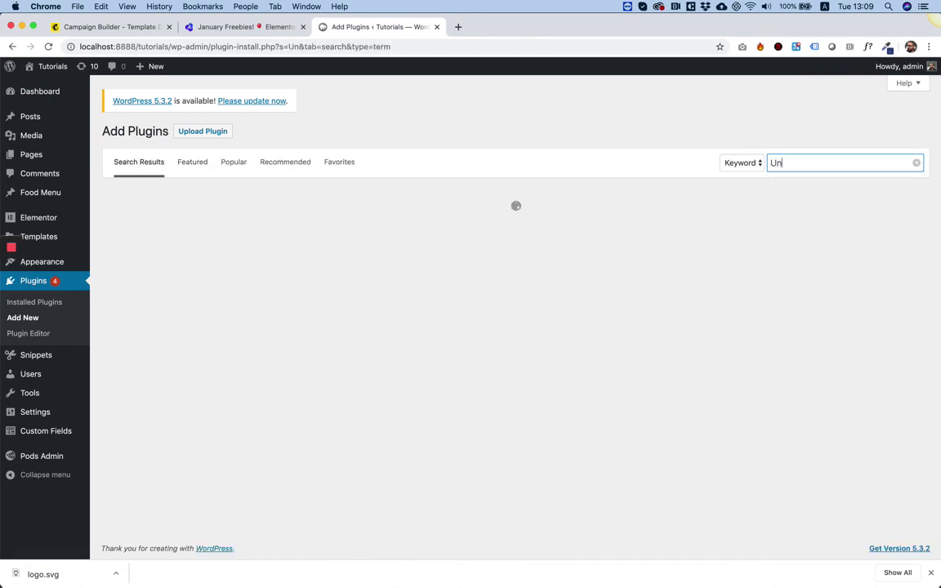
type("lim")
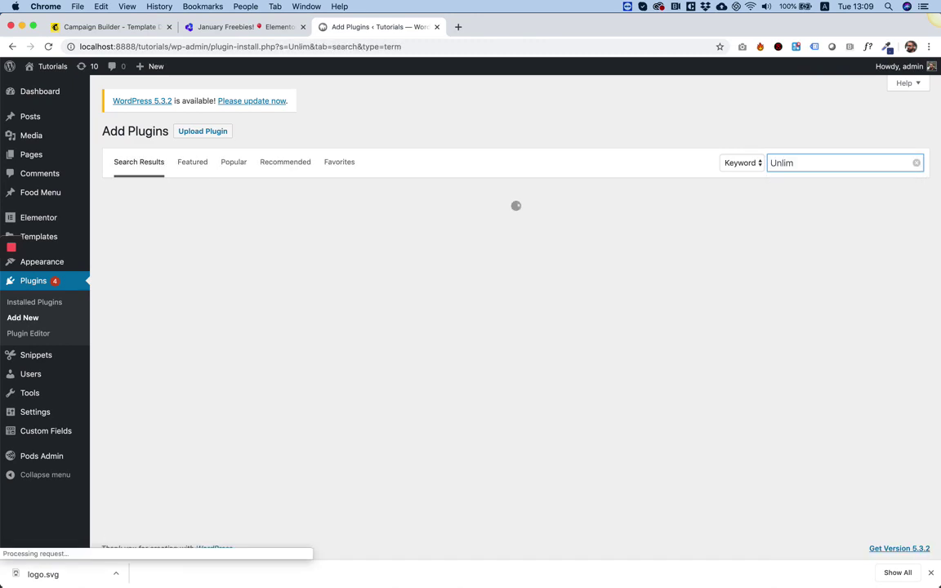
type("ite")
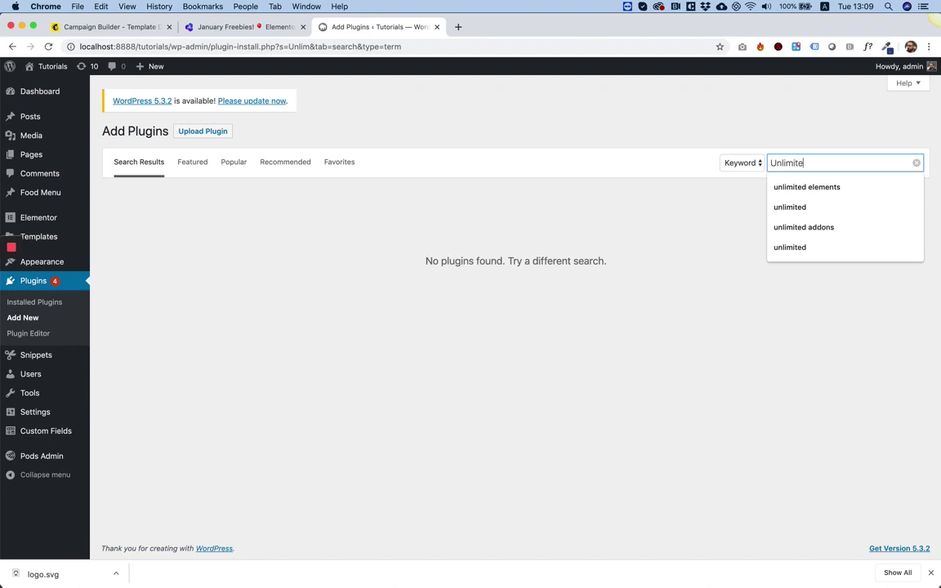
type("d elemet")
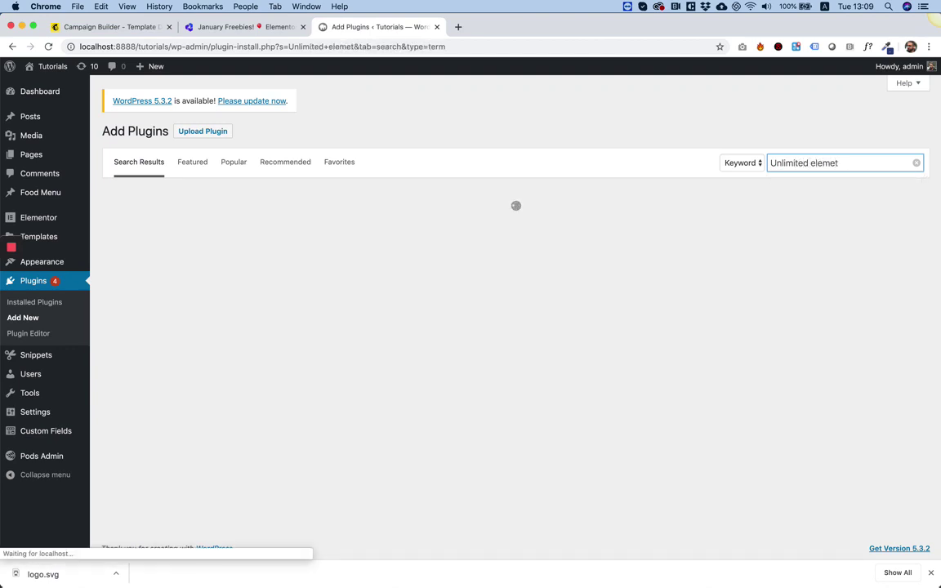
key("BackSpace")
type("nts")
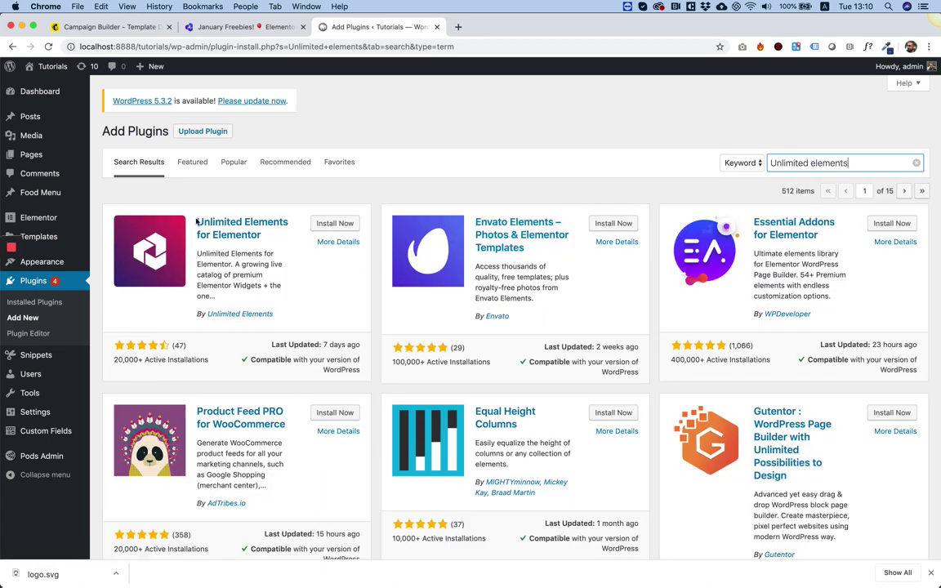
left_click(334, 223)
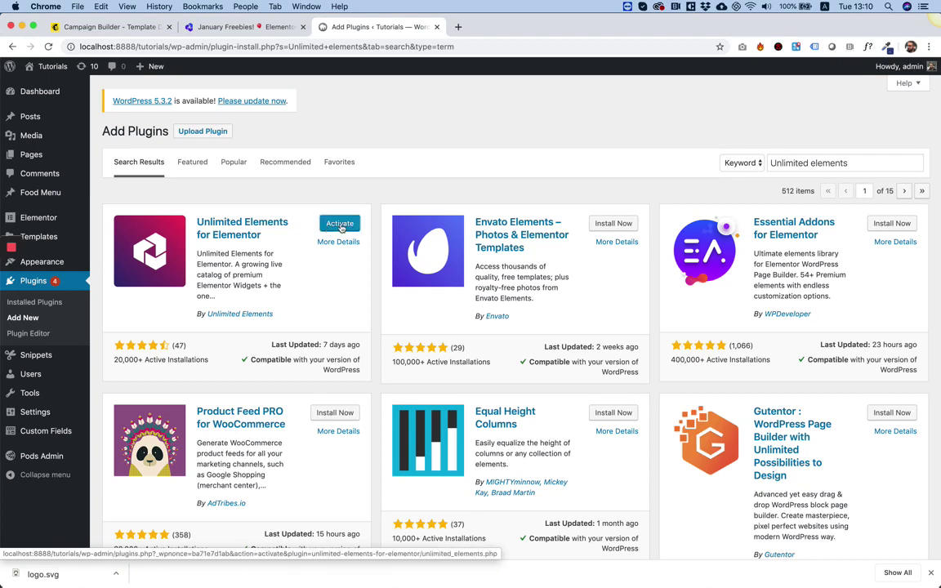
left_click(341, 225)
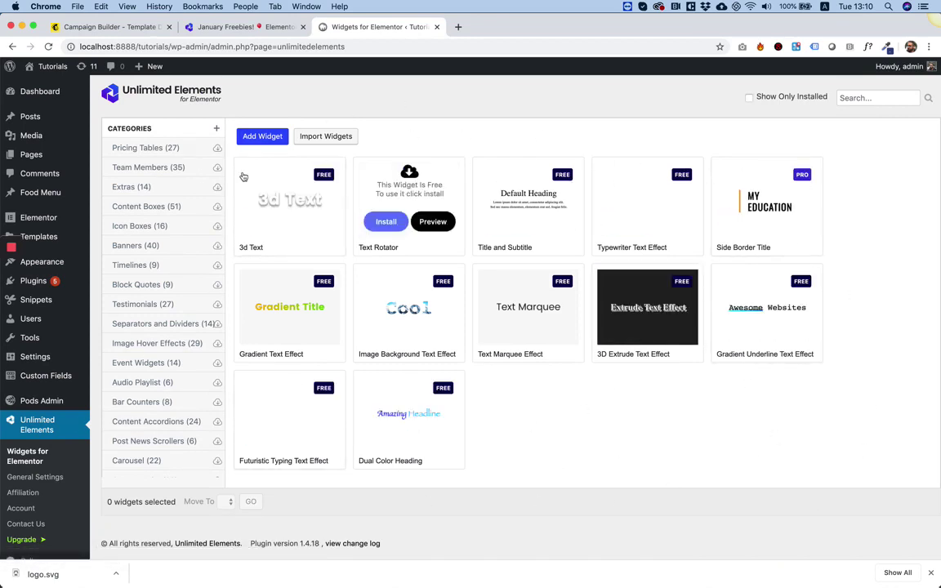
Browse the Bar Counters and Pricing Tables widget categories.
scroll(141, 152, "down", 6)
left_click(141, 155)
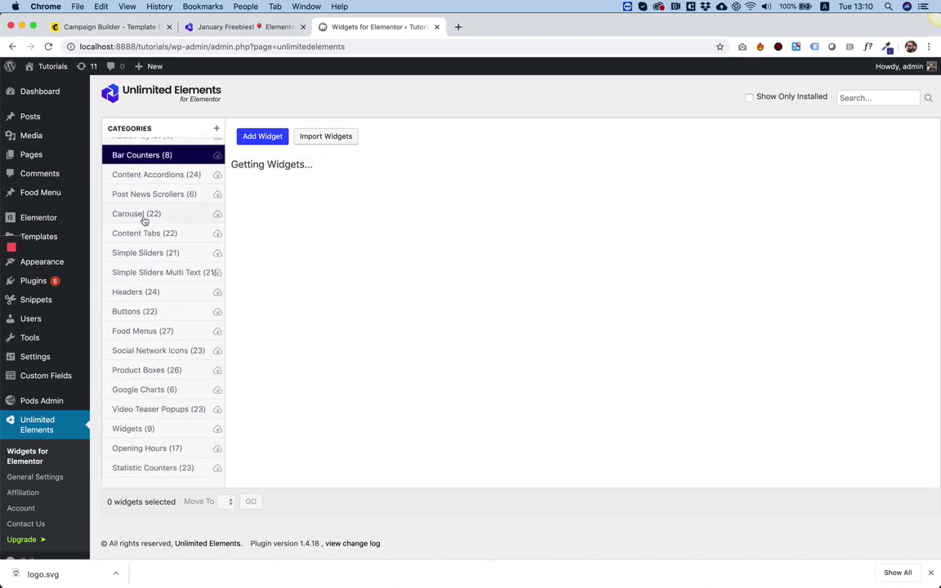
scroll(143, 217, "up", 3)
left_click(145, 148)
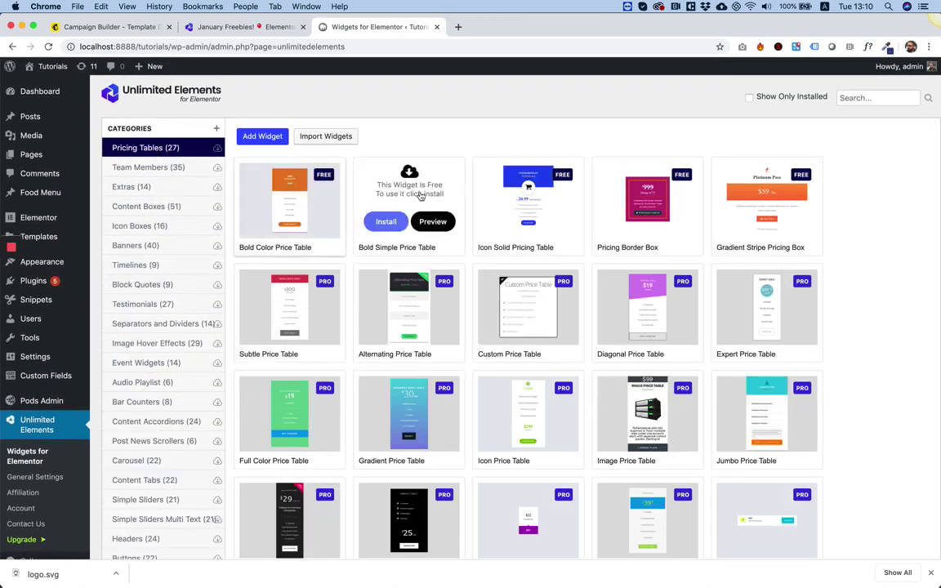
mouse_move(295, 309)
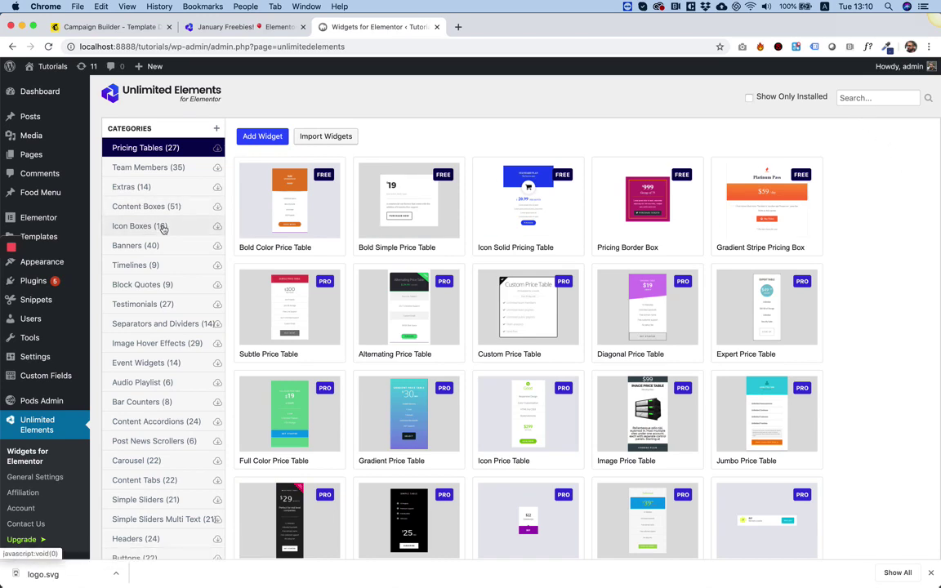
Search the widget library for 'typ' and show the Typography (12) category.
left_click(859, 99)
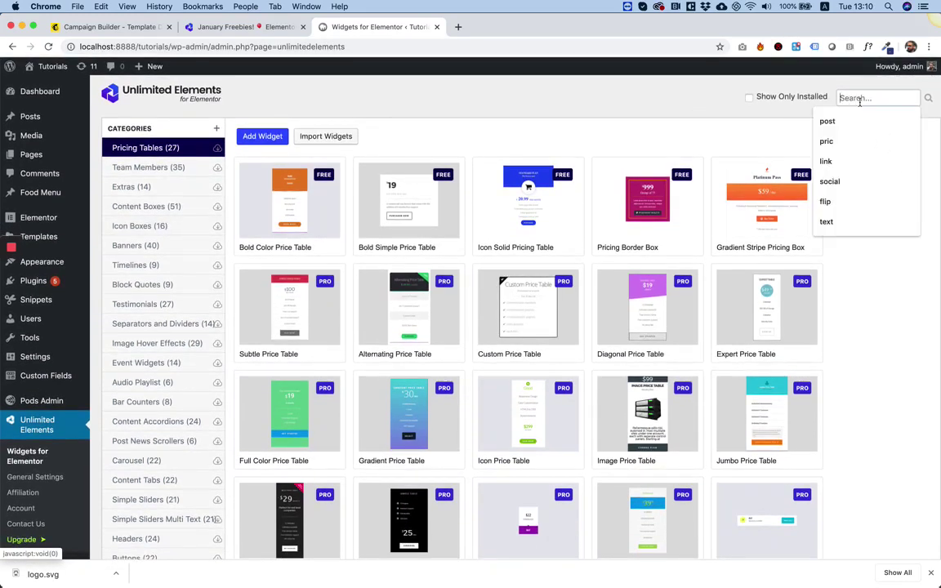
type("typ")
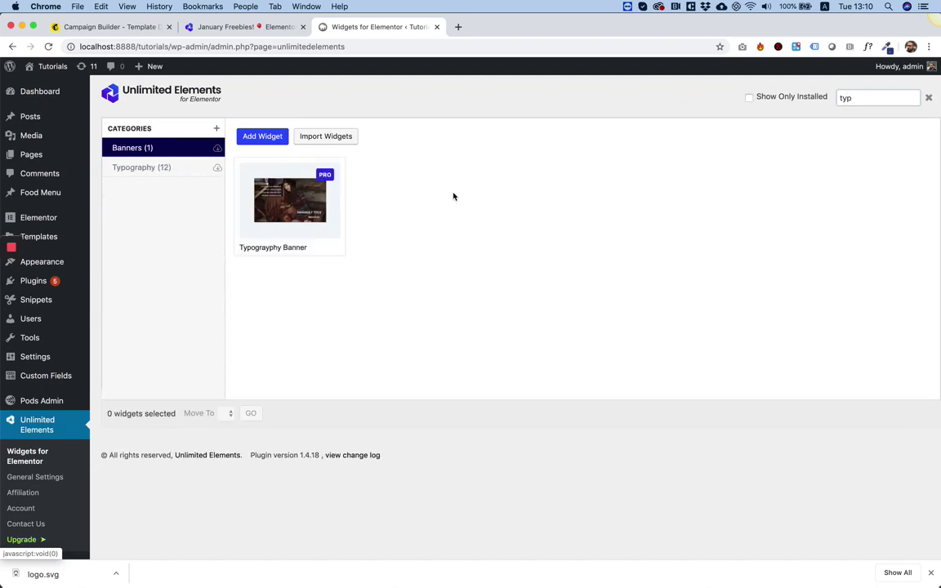
left_click(139, 167)
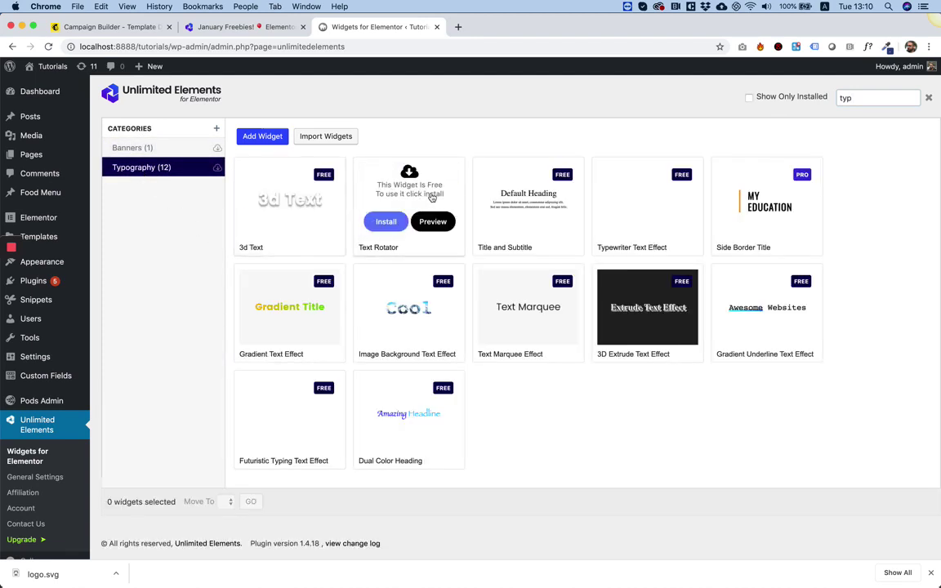
mouse_move(644, 229)
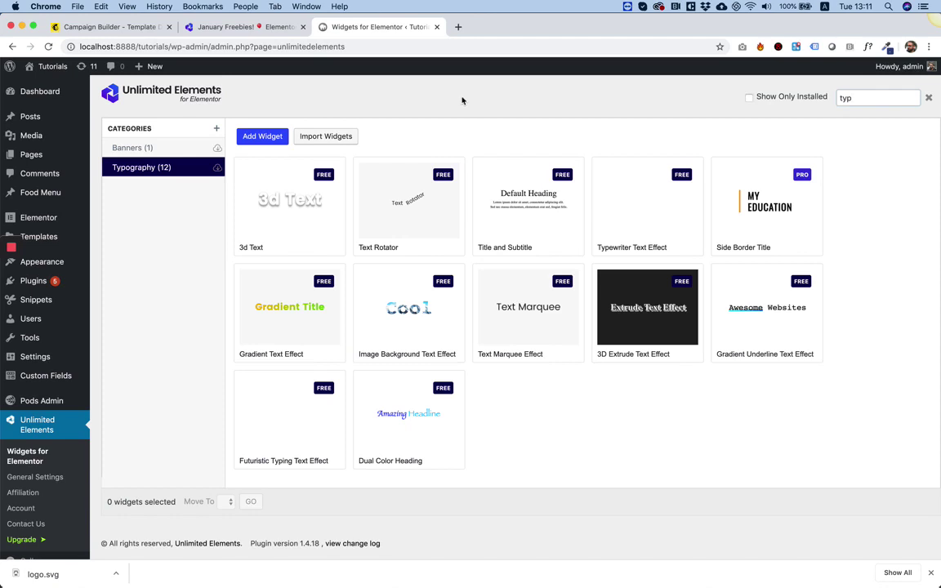
Install the 3d Text, Text Rotator and Gradient Text Effect widgets.
left_click(276, 219)
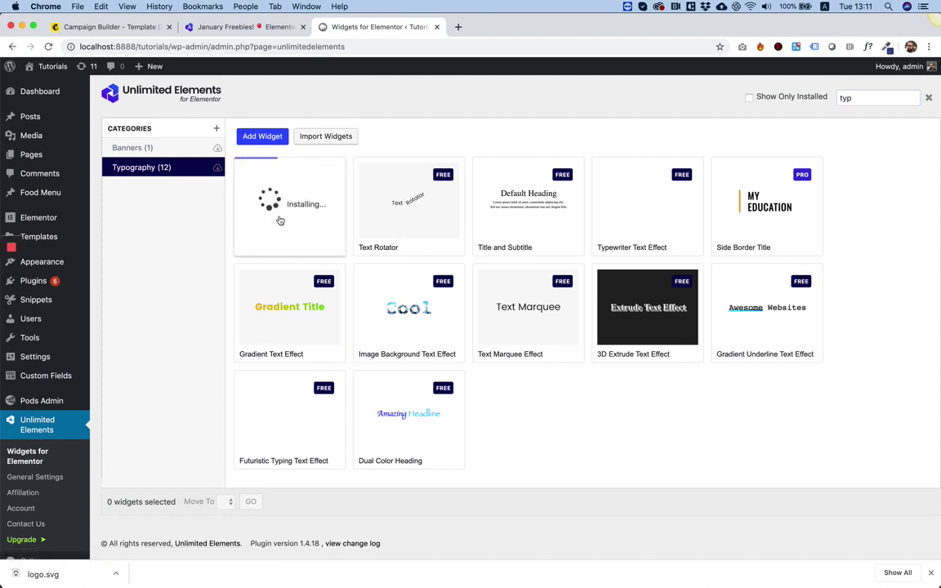
mouse_move(364, 204)
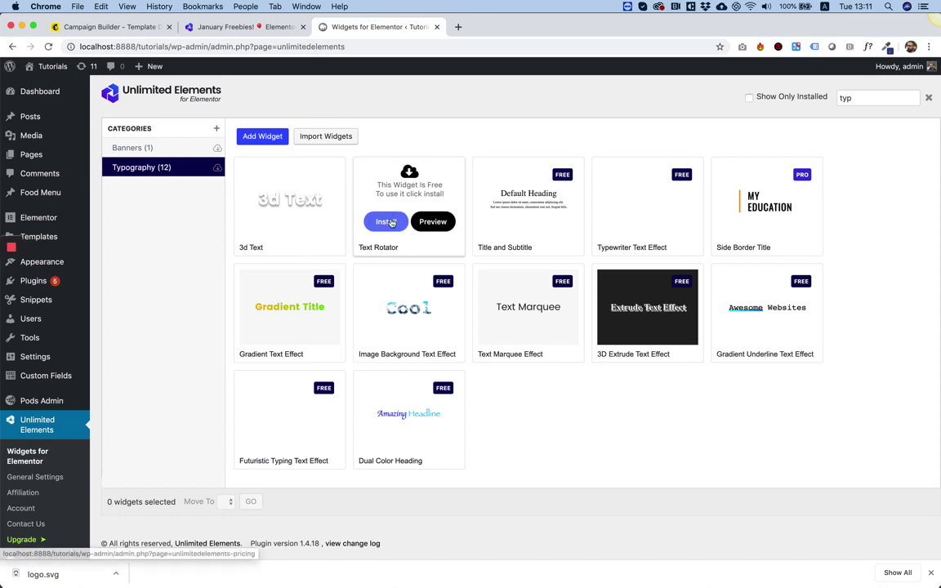
left_click(388, 221)
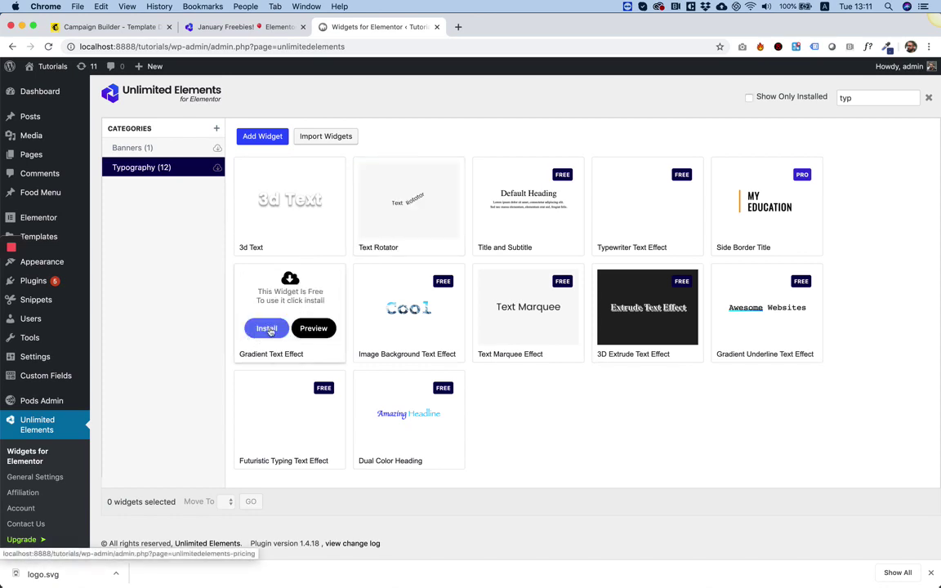
left_click(269, 329)
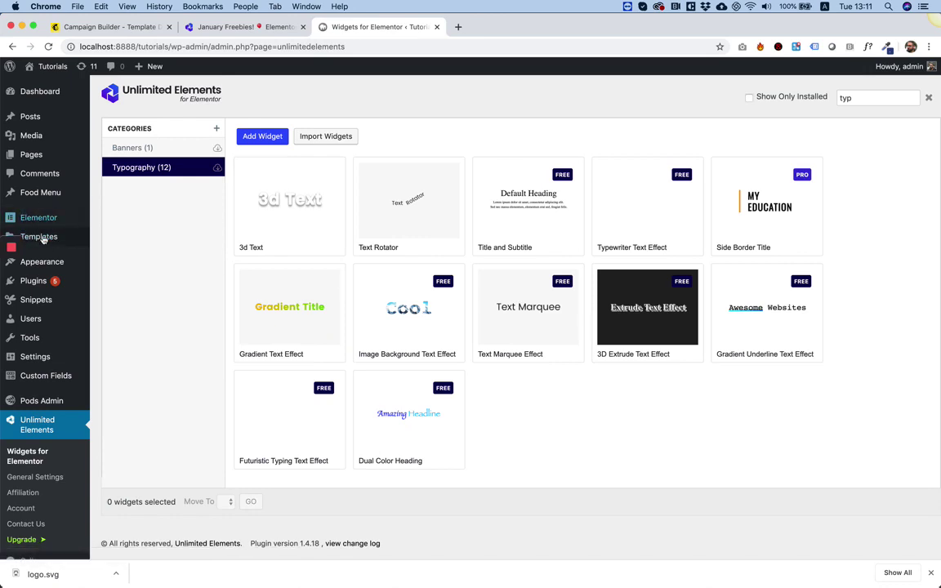
Create a new page, edit it in Elementor, and scroll the panel to Typography widgets.
left_click(38, 154)
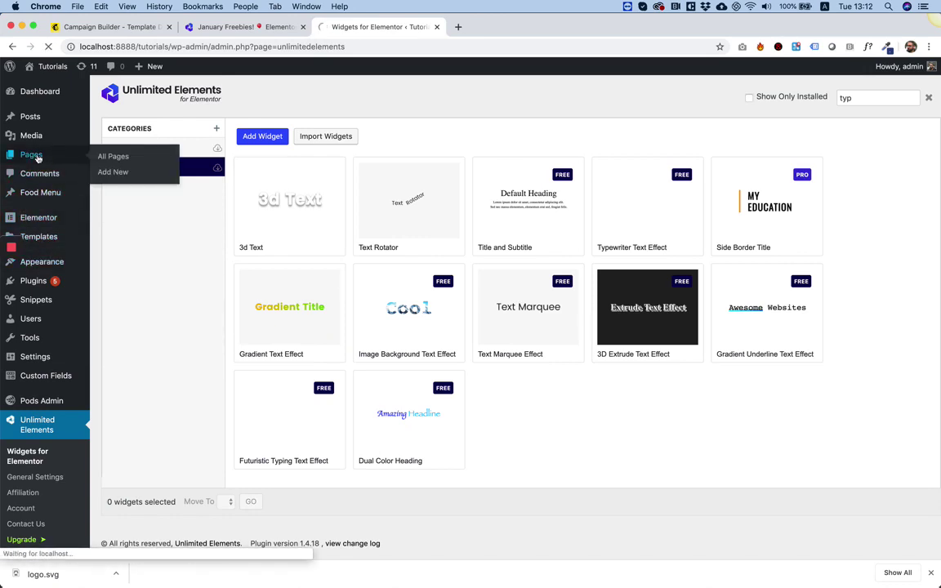
left_click(151, 130)
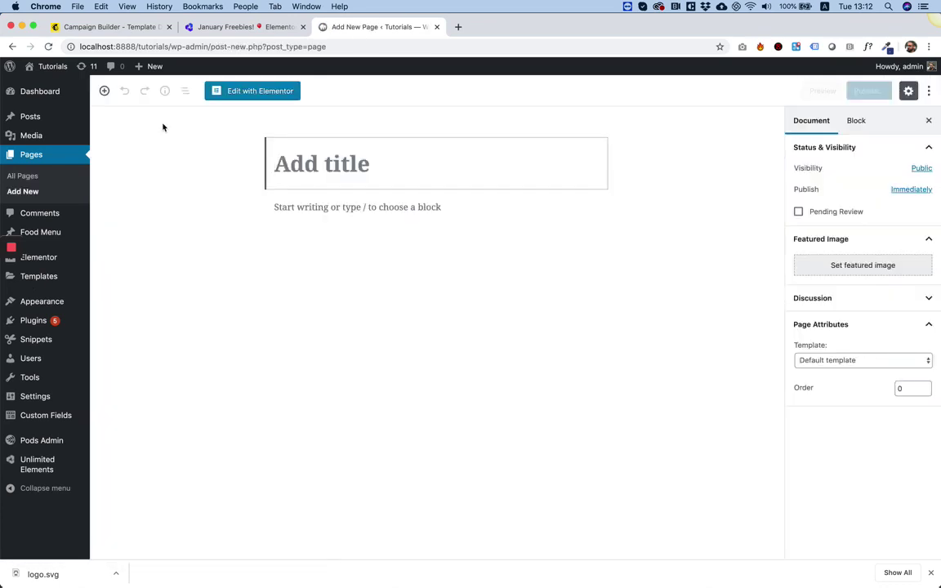
left_click(241, 101)
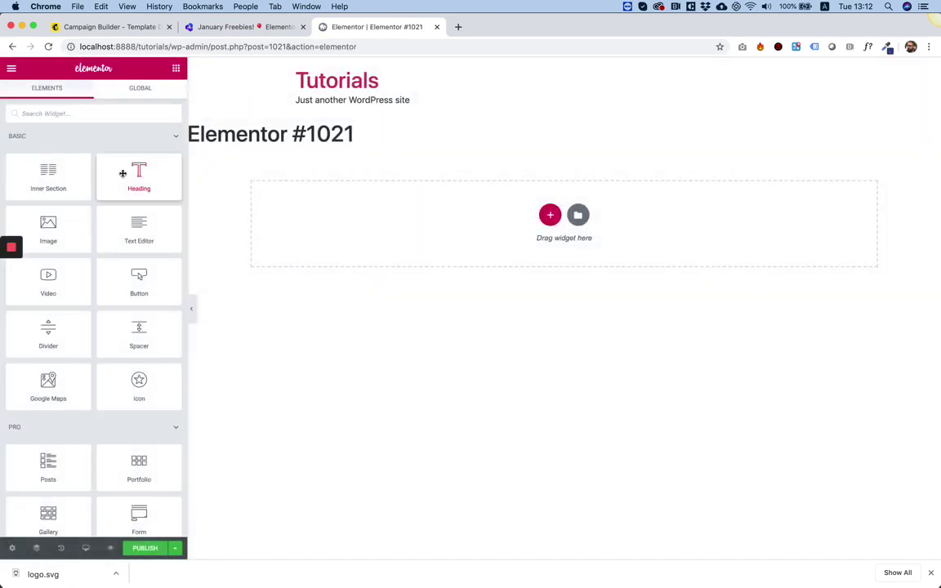
scroll(122, 173, "down", 15)
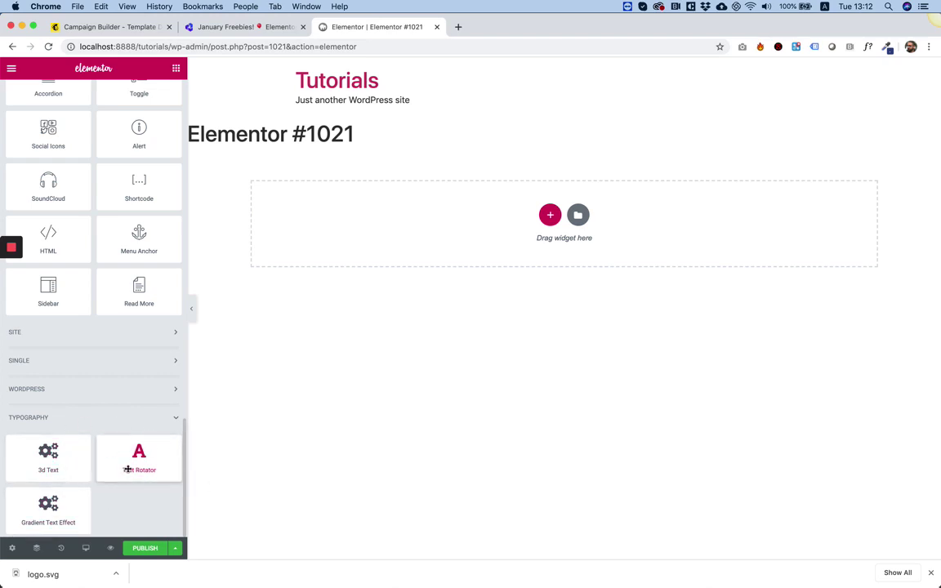
Add a Text Rotator widget to the empty section, keeping the Bounce In effect.
left_click_drag(129, 469, 511, 246)
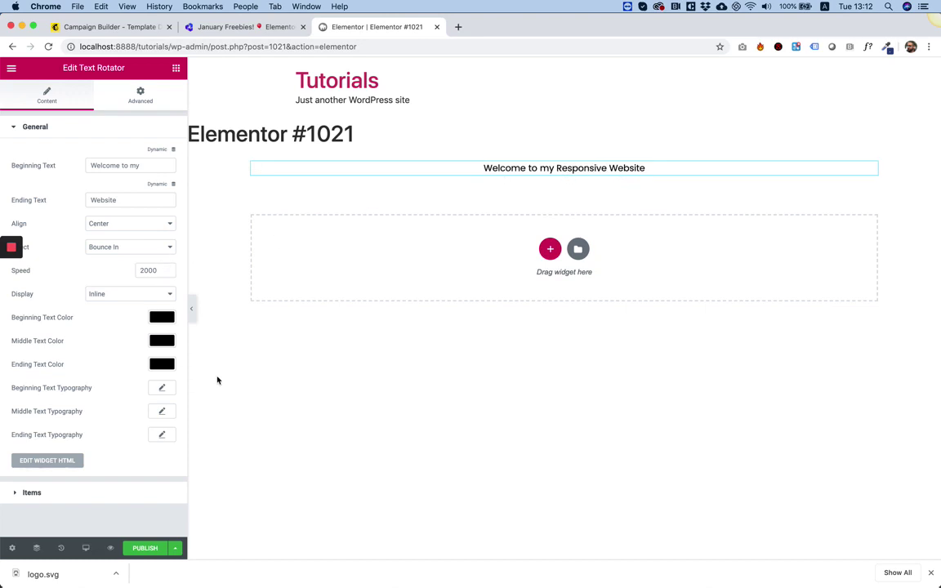
triple_click(135, 166)
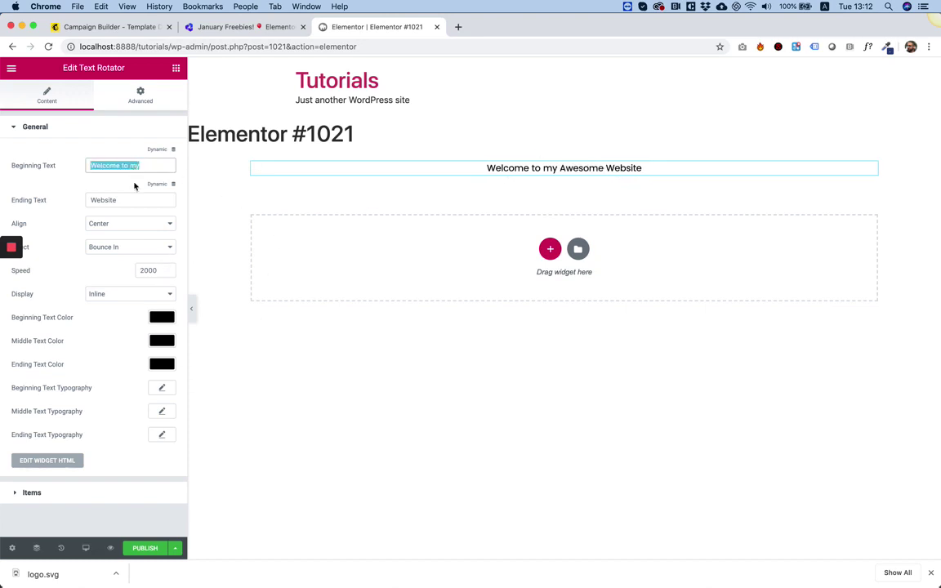
left_click(117, 201)
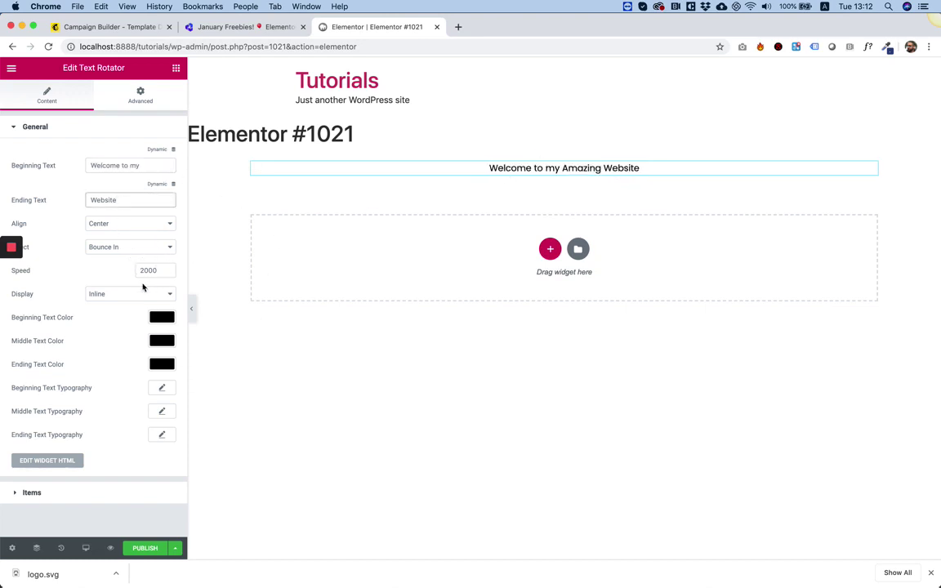
left_click(121, 248)
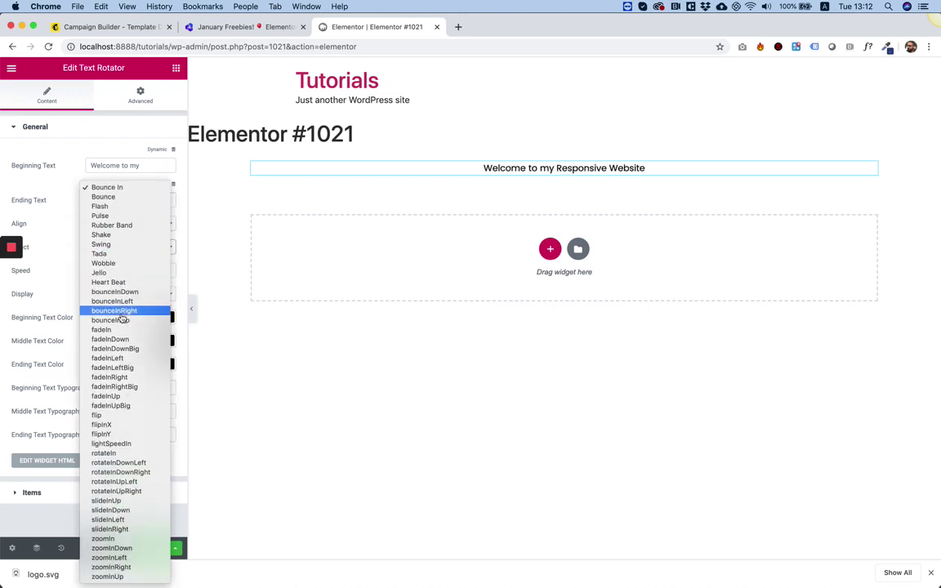
left_click(61, 236)
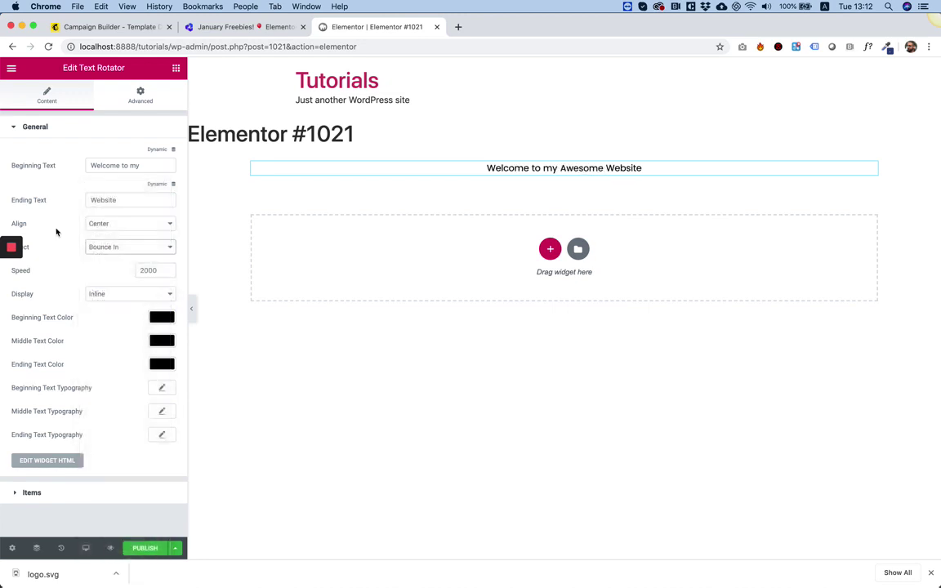
Set the beginning text size to 50 and the middle and ending sizes to 52.
left_click(163, 390)
left_click(144, 455)
type("50")
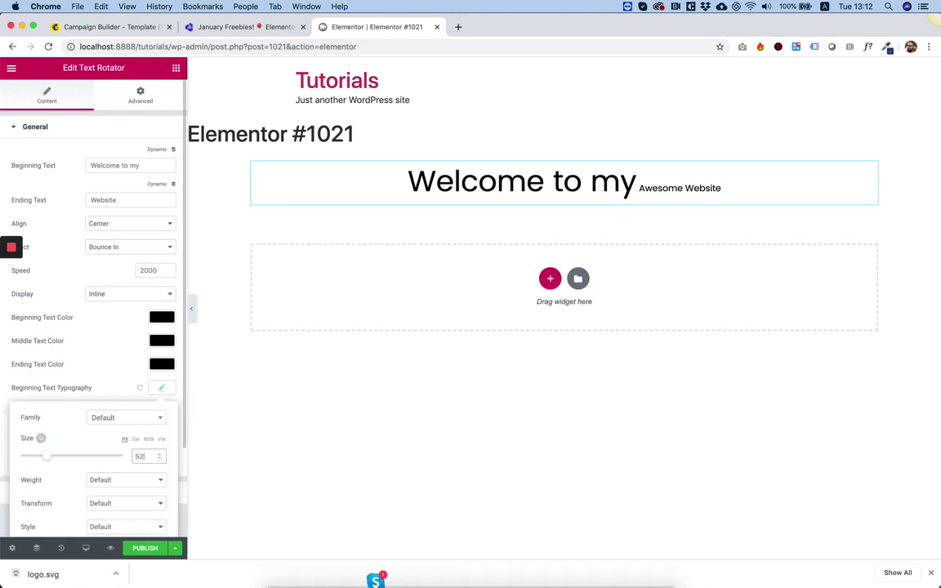
left_click(119, 361)
left_click(163, 411)
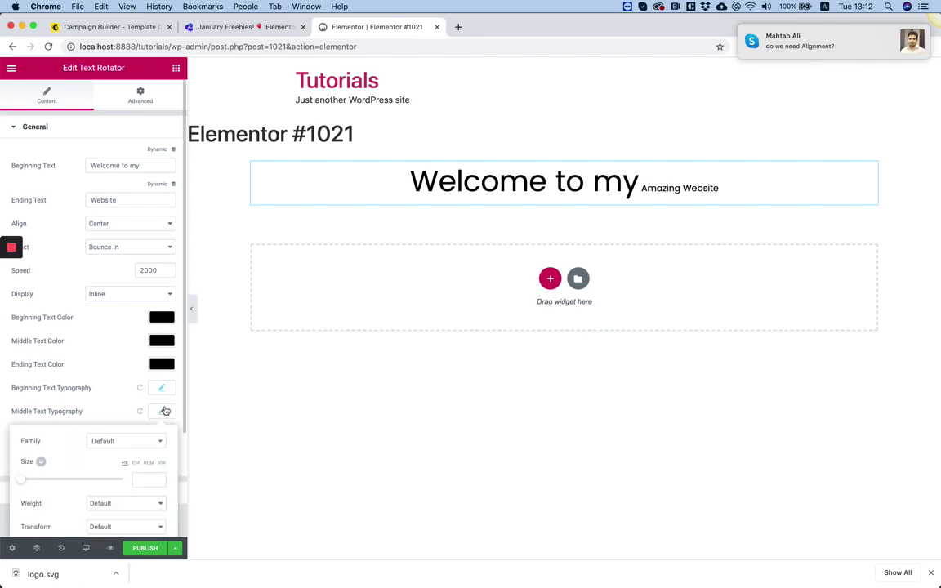
left_click(148, 478)
type("52")
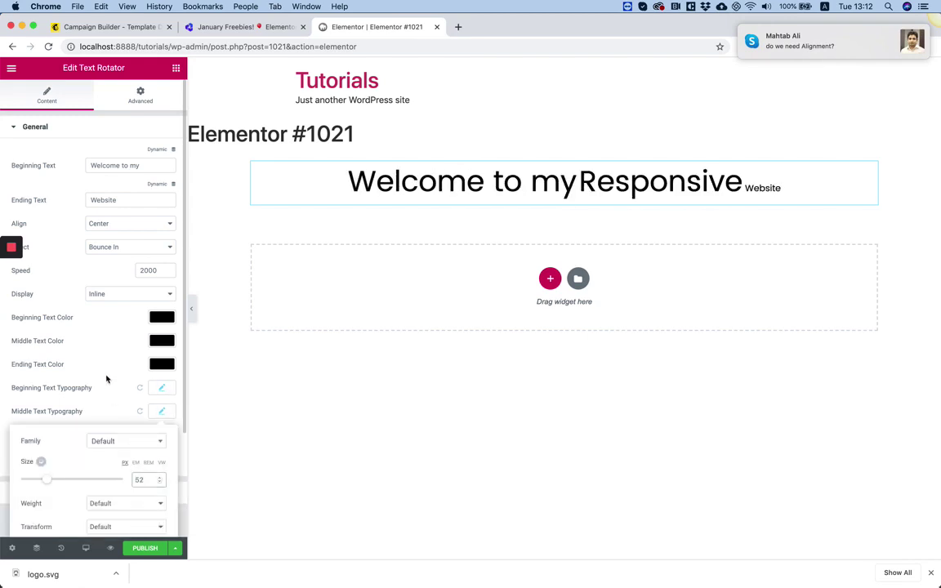
left_click(107, 378)
left_click(166, 438)
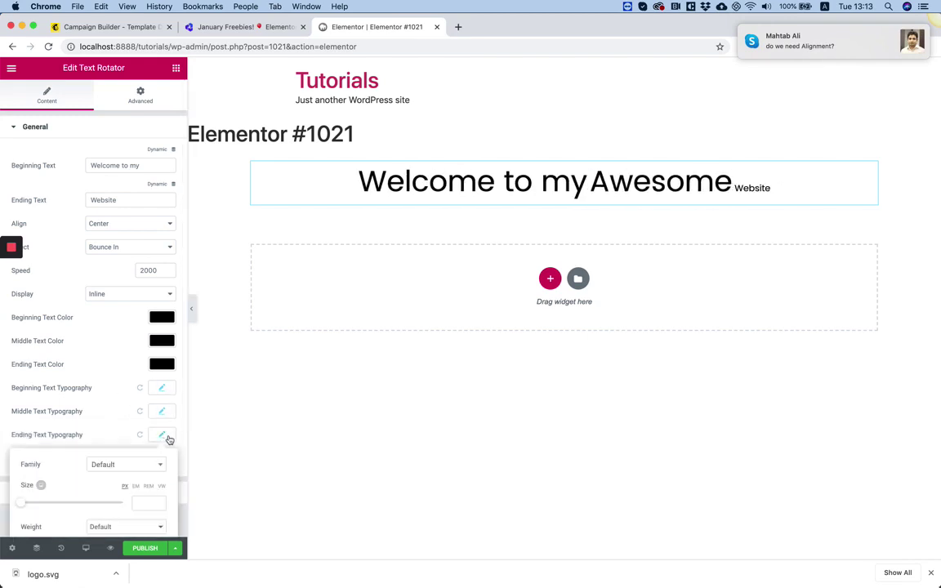
left_click(147, 503)
type("52")
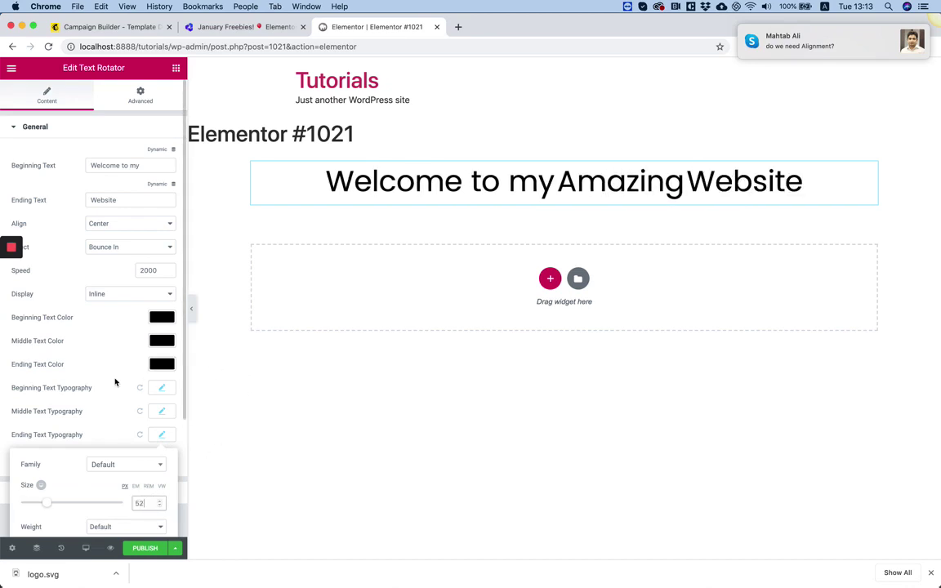
left_click(114, 383)
Set the rotating middle word's font family to Pacifico.
left_click(162, 411)
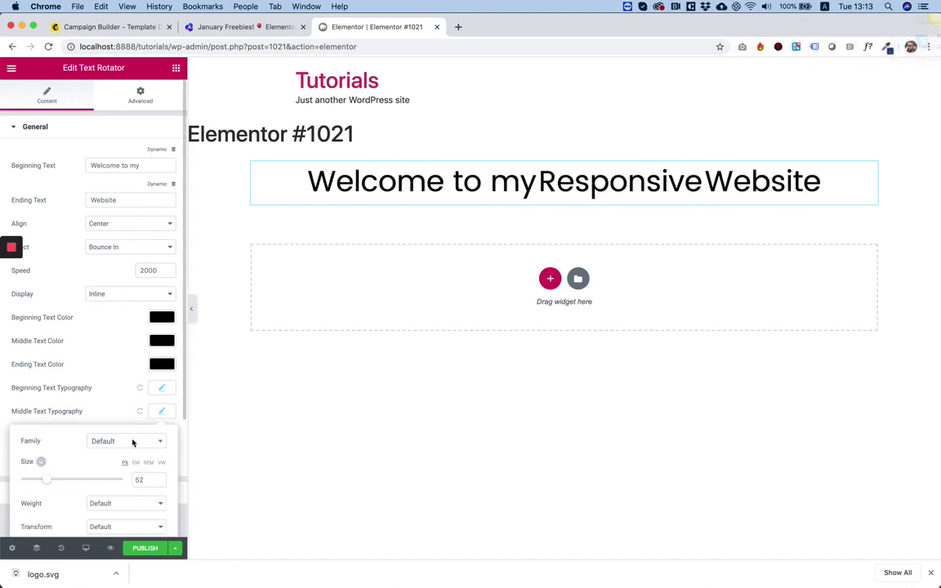
left_click(133, 441)
type("paci")
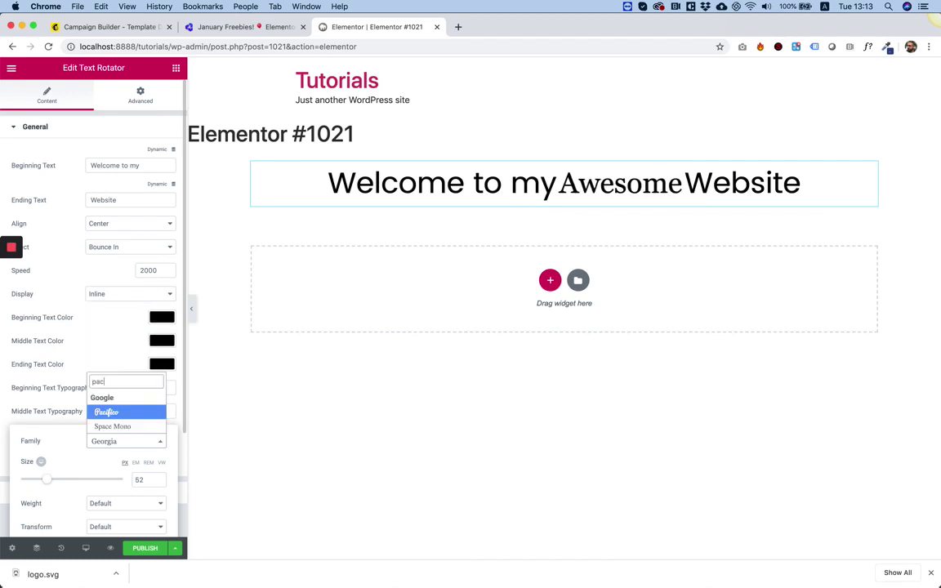
left_click(118, 413)
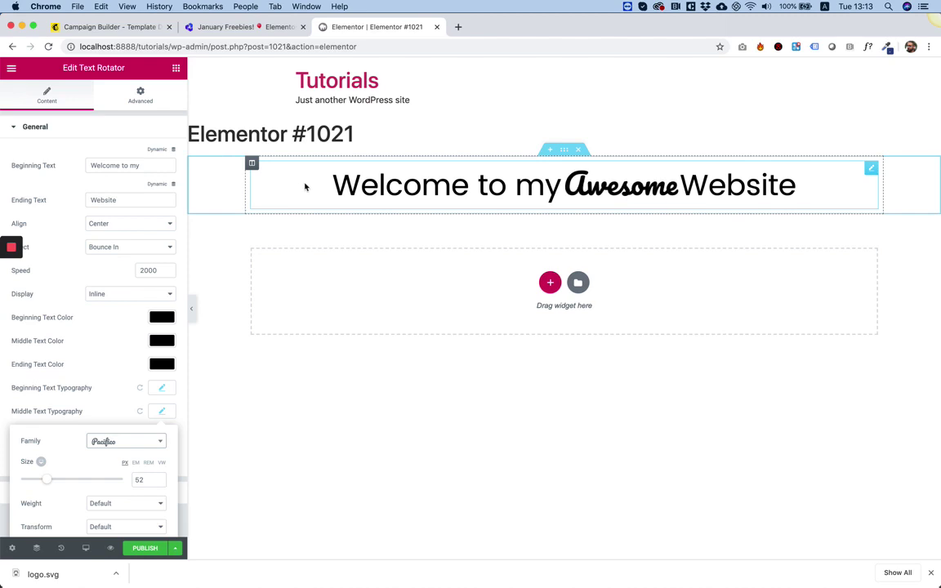
Add a Gradient Text Effect widget below the rotator and center-align it.
left_click(176, 69)
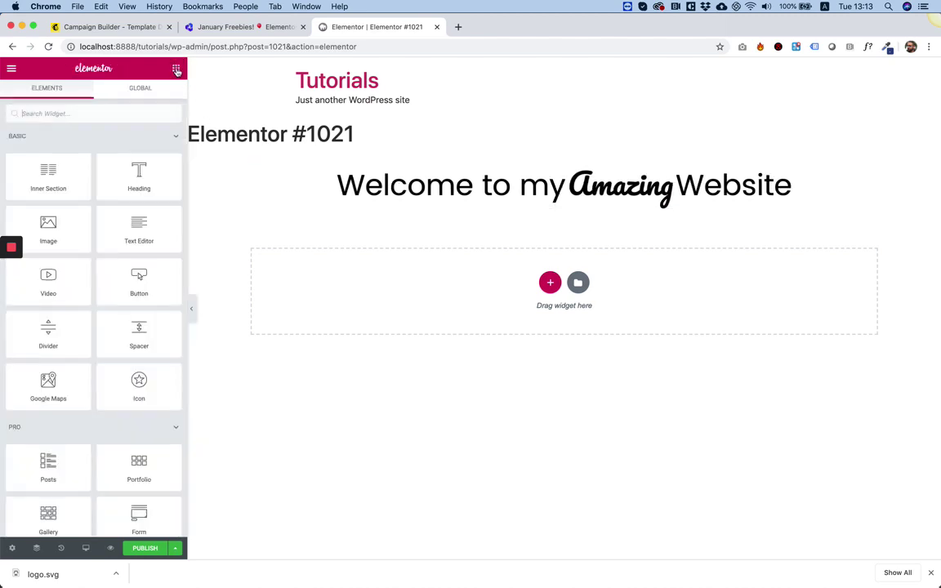
scroll(115, 343, "down", 15)
left_click_drag(48, 505, 545, 191)
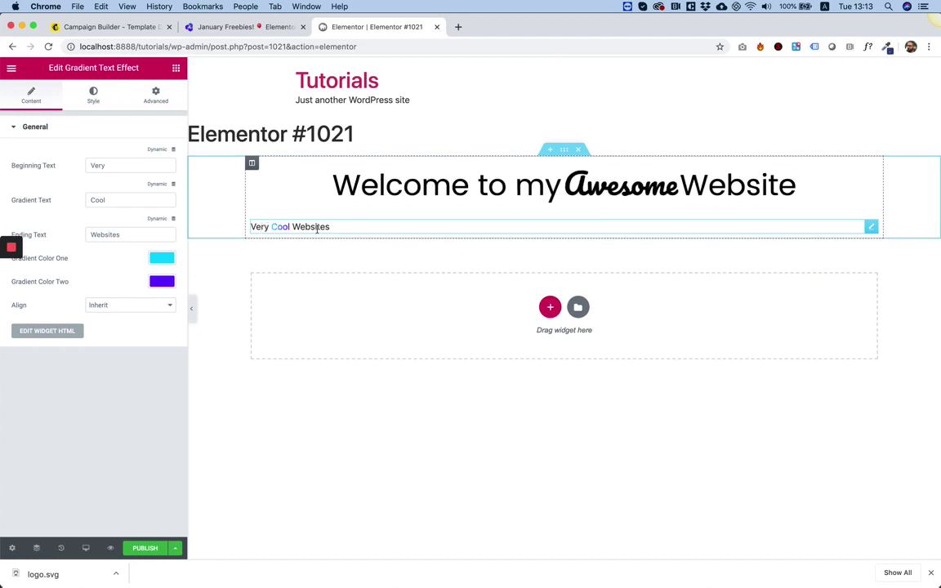
left_click(104, 306)
left_click(104, 320)
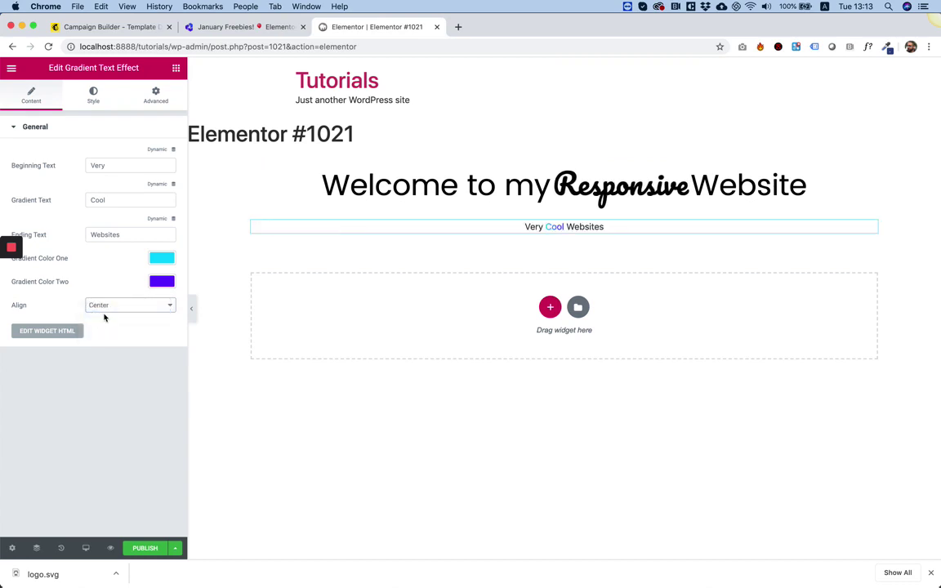
left_click(92, 96)
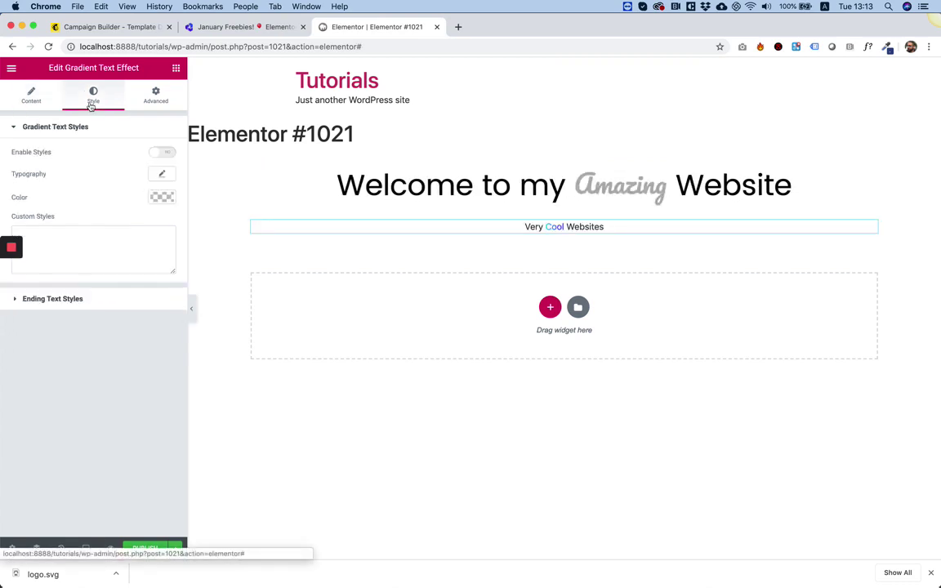
Enable custom styles, set the gradient word's size to 52, and delete the text rotator.
left_click(164, 156)
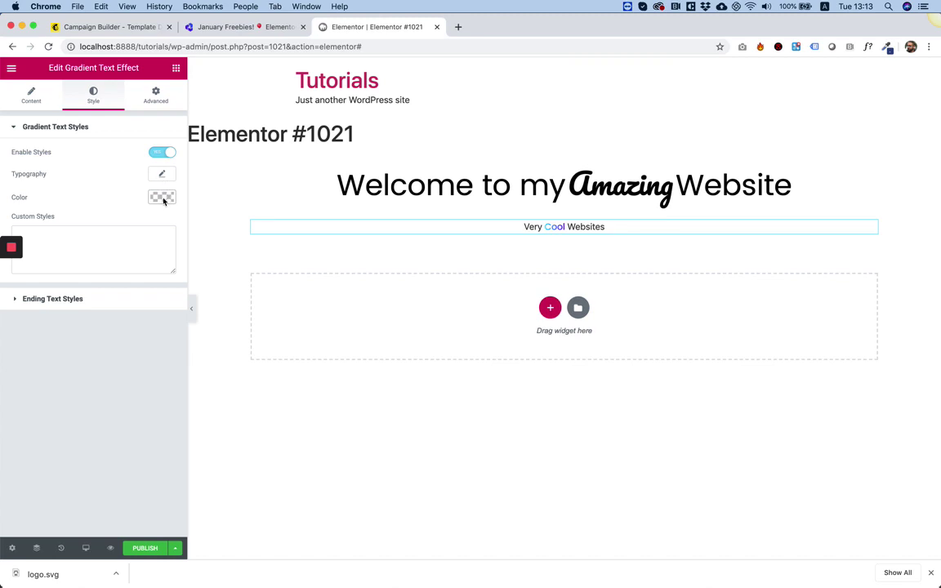
left_click(162, 174)
left_click(144, 243)
type("52")
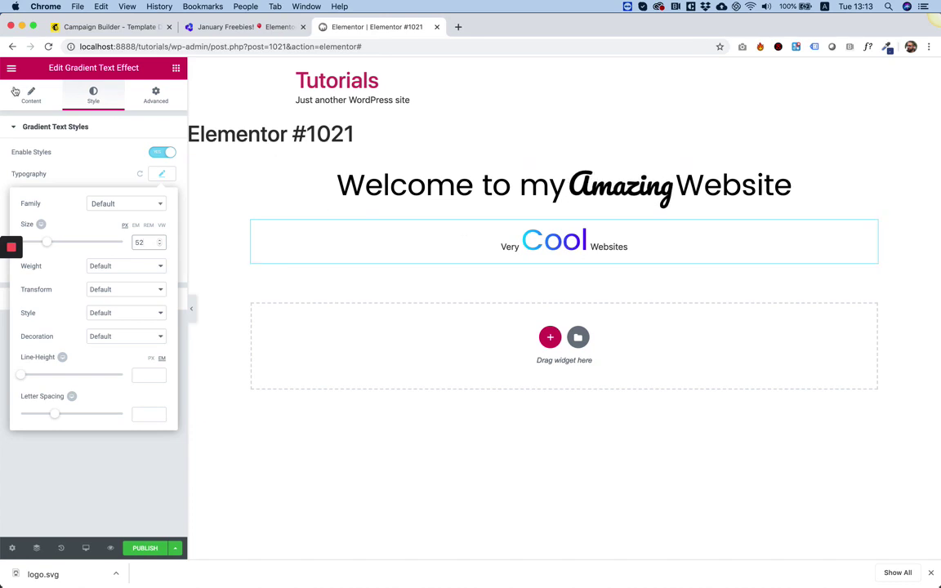
right_click(574, 175)
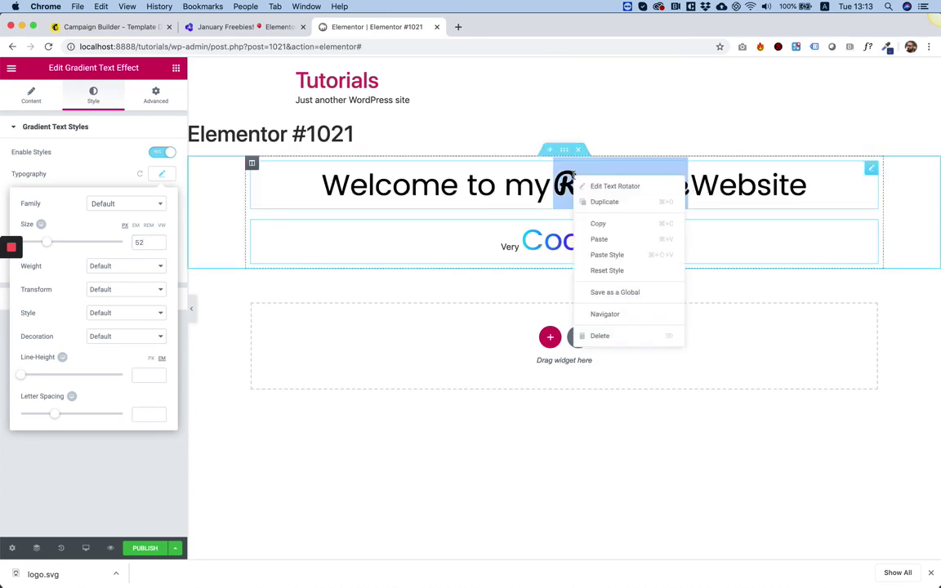
left_click(621, 335)
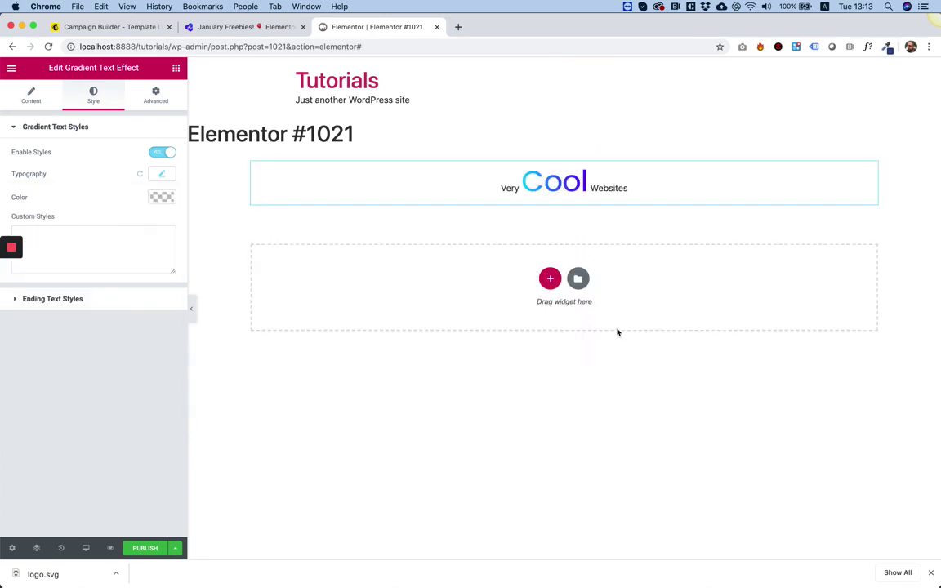
Replace the gradient word 'Cool' with 'Awesome'.
left_click(30, 94)
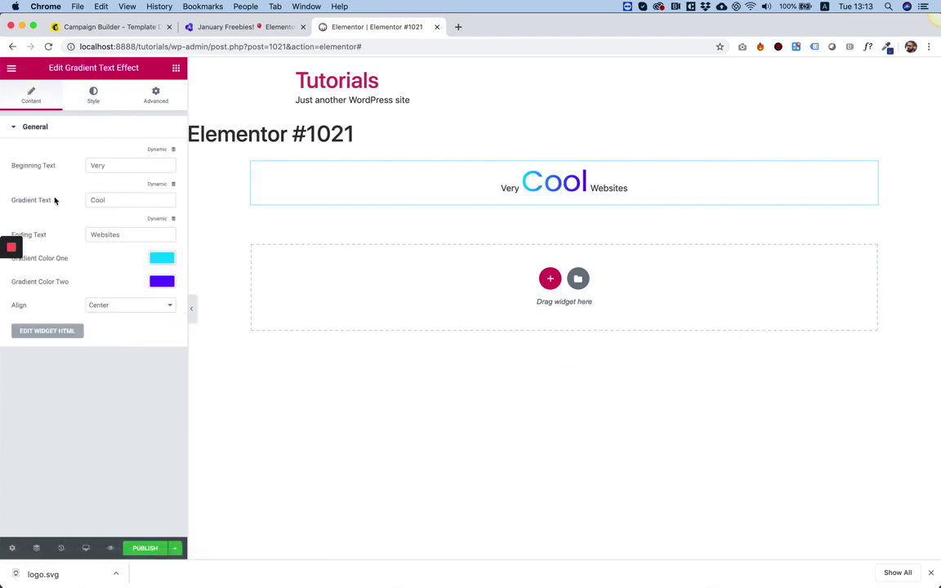
double_click(115, 205)
type("Awesome")
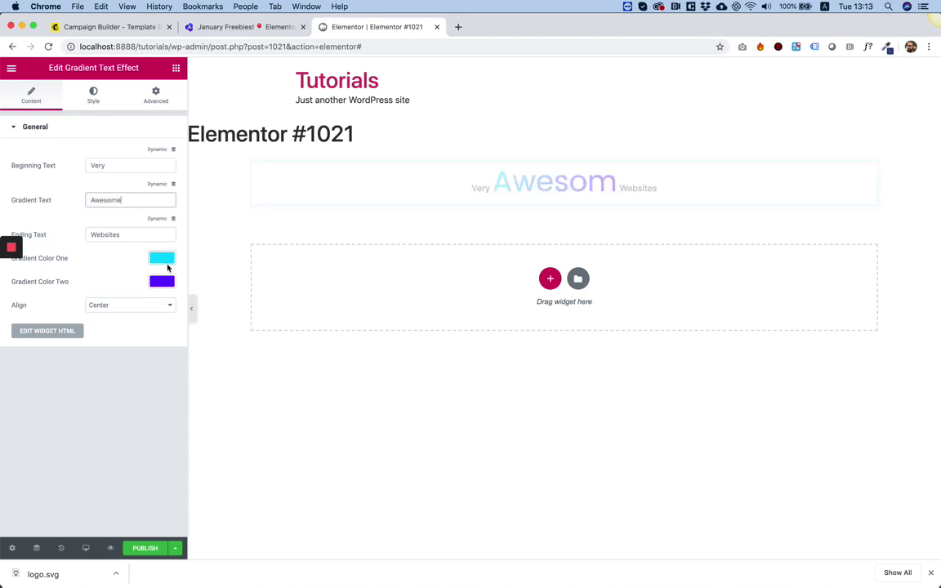
Set the first gradient colour to the magenta preset.
left_click(162, 259)
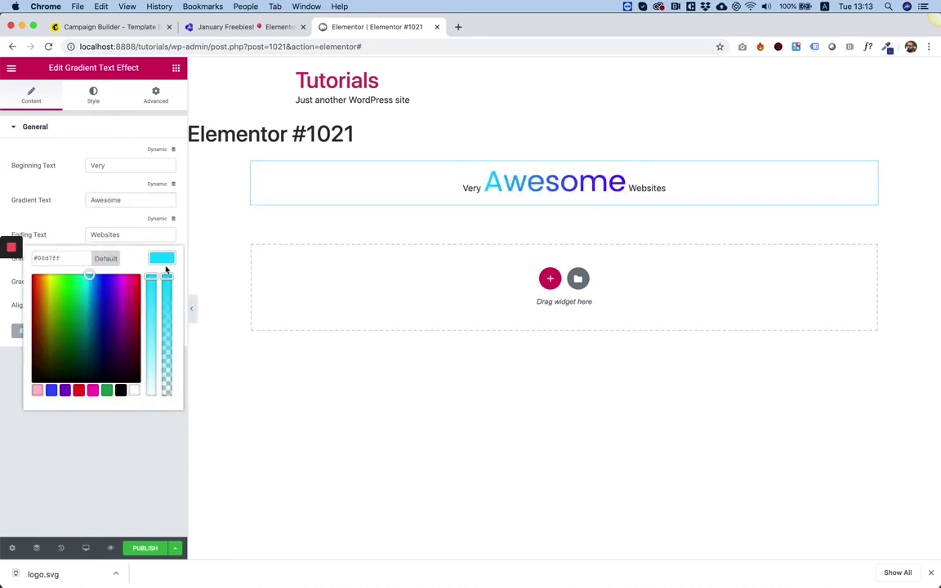
left_click(95, 391)
left_click(71, 216)
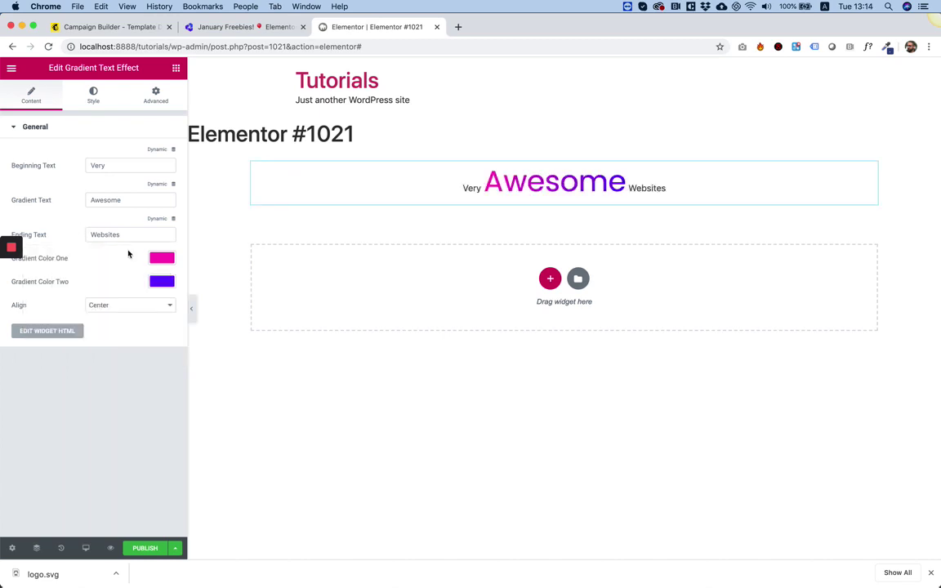
left_click(162, 283)
left_click(92, 235)
Change the gradient word 'Awesome' to the Alfa Slab One font family.
left_click(117, 94)
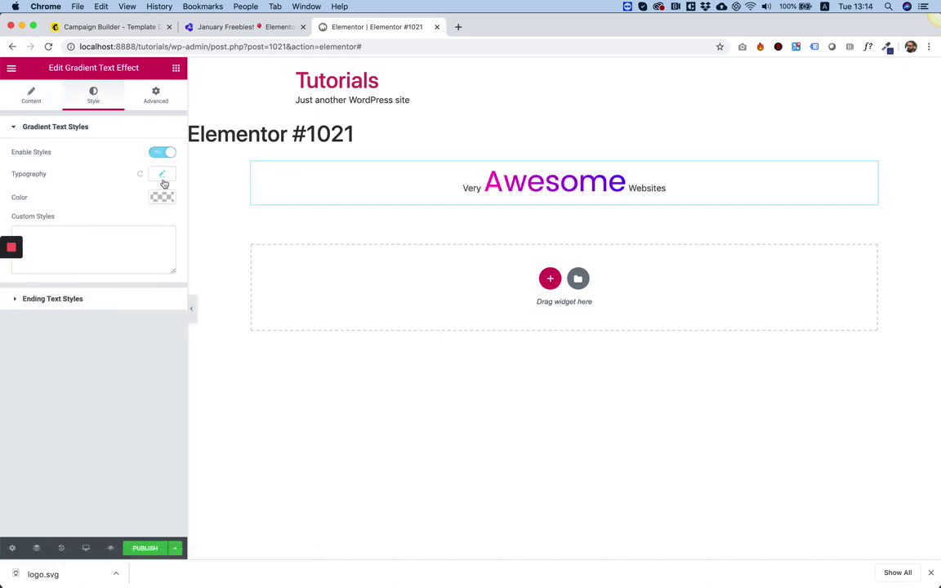
left_click(163, 179)
left_click(144, 206)
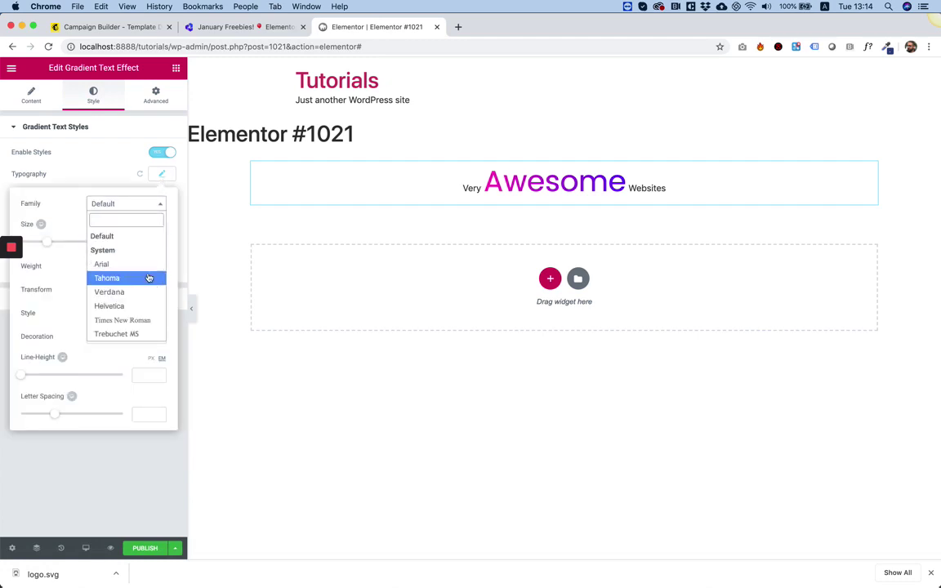
scroll(143, 279, "down", 5)
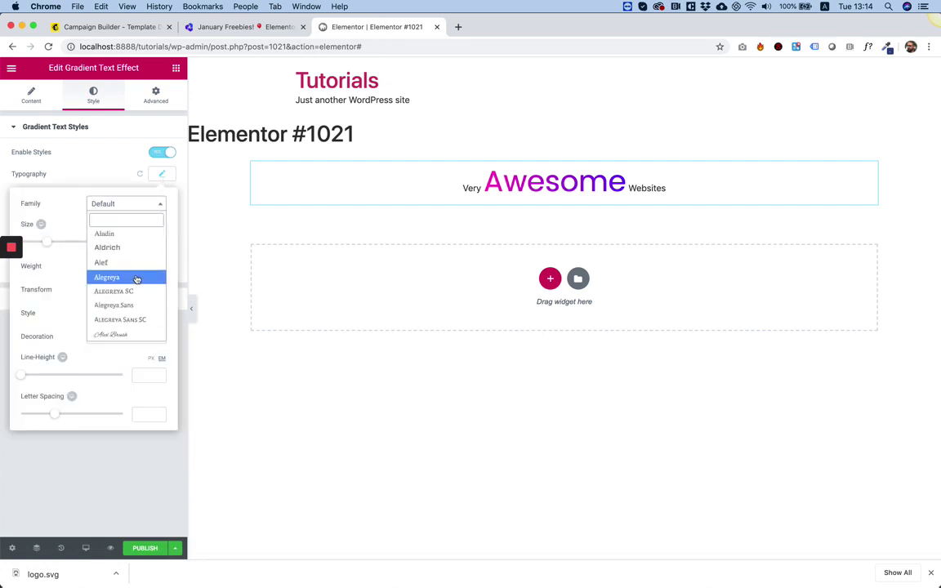
scroll(137, 278, "down", 3)
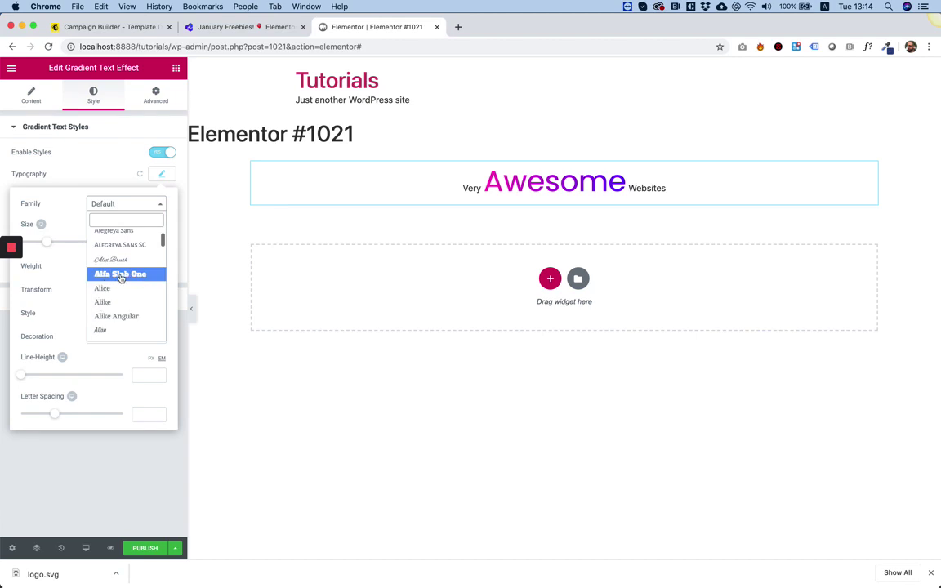
left_click(124, 276)
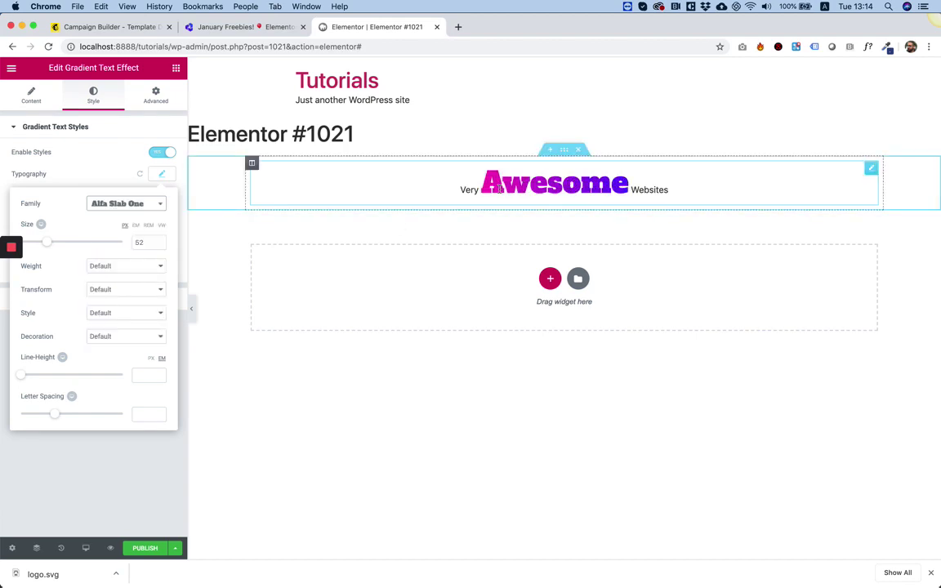
left_click(148, 452)
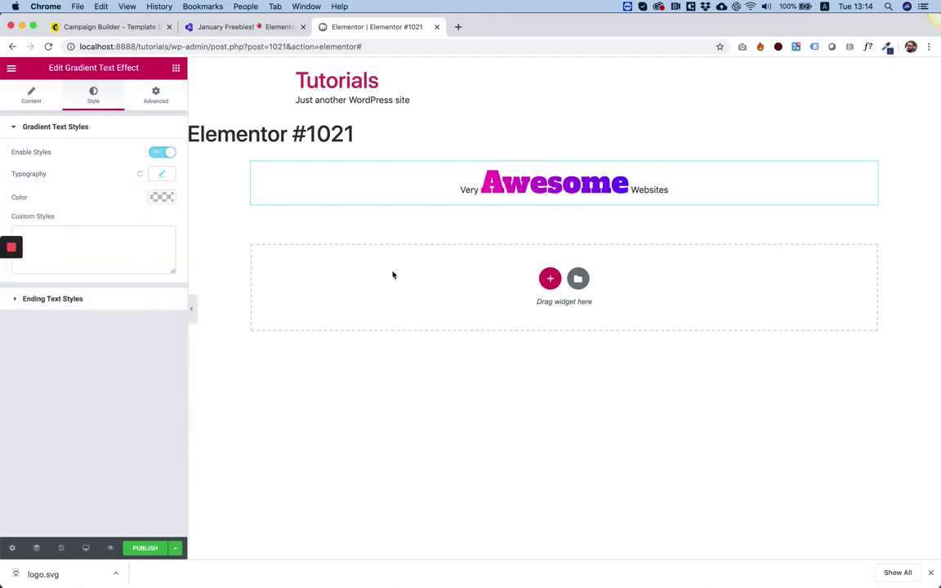
Delete the 'Awesome' headline and place a centre-aligned 3d Text widget in the top section.
right_click(540, 192)
left_click(577, 351)
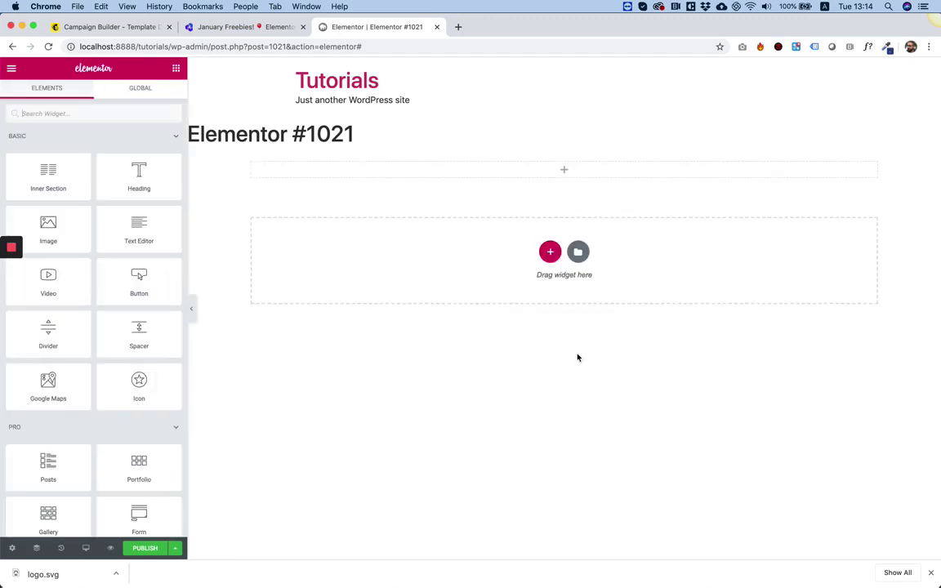
scroll(122, 179, "down", 15)
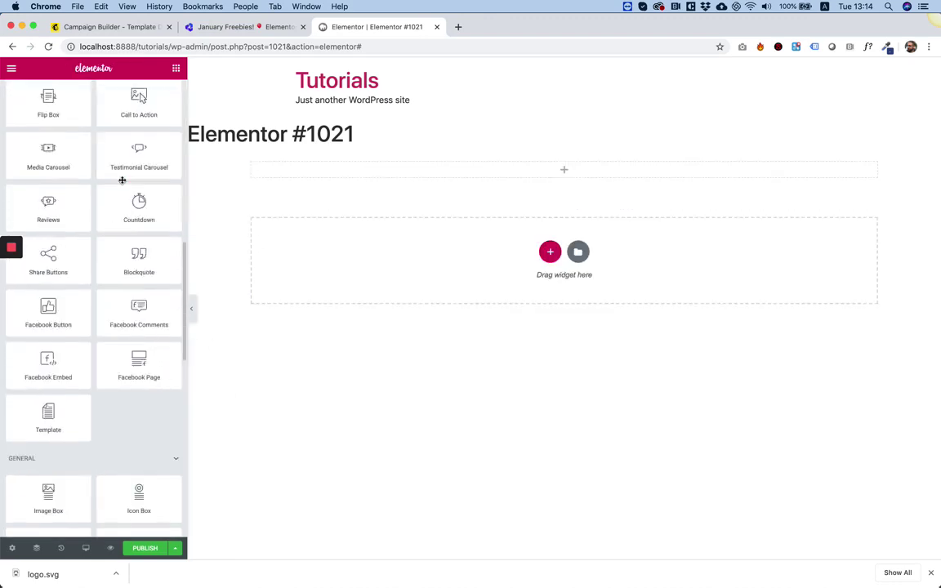
scroll(122, 179, "down", 10)
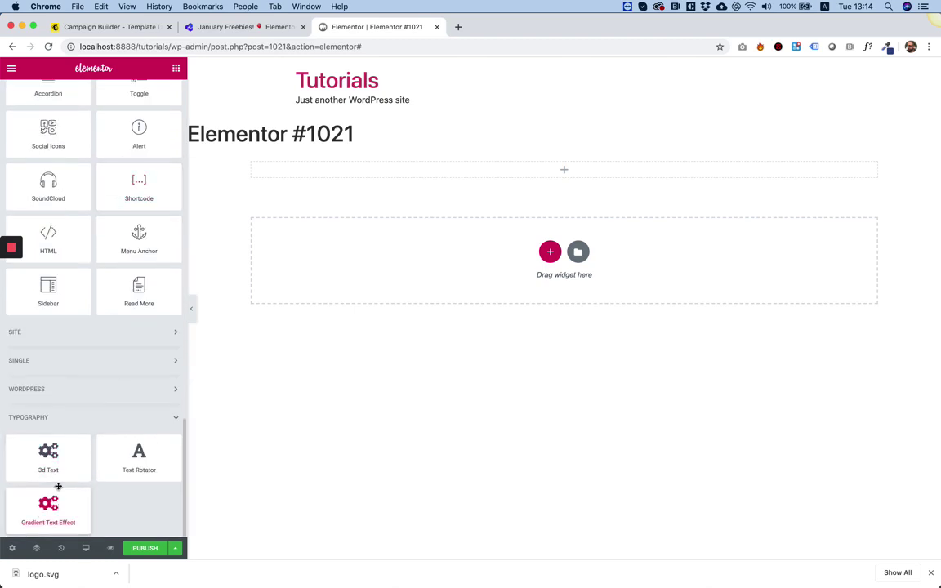
left_click_drag(52, 475, 574, 174)
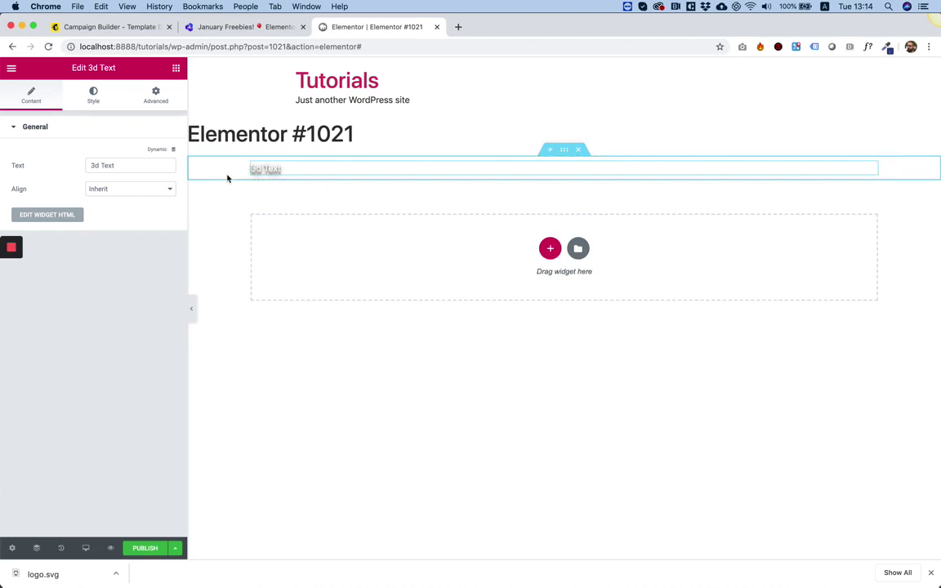
left_click(97, 188)
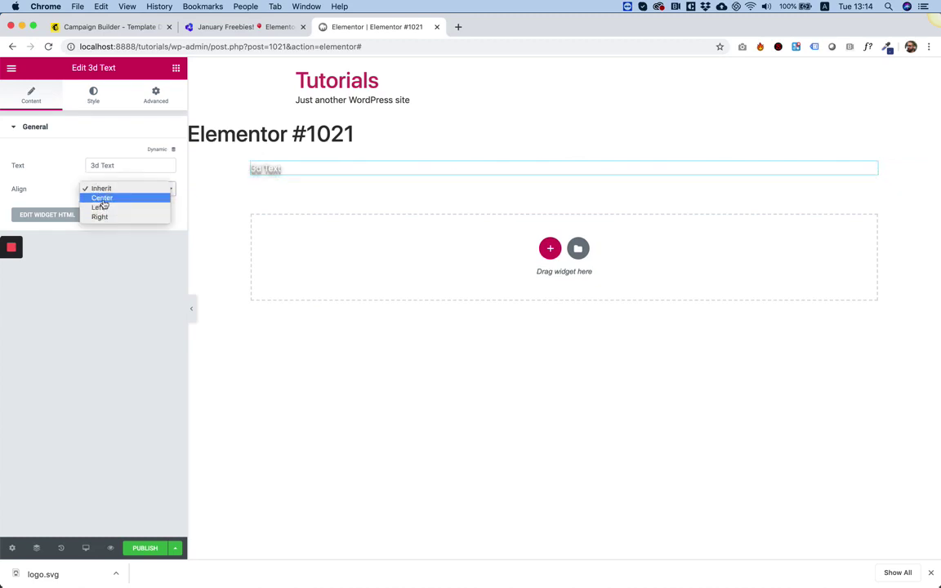
left_click(103, 198)
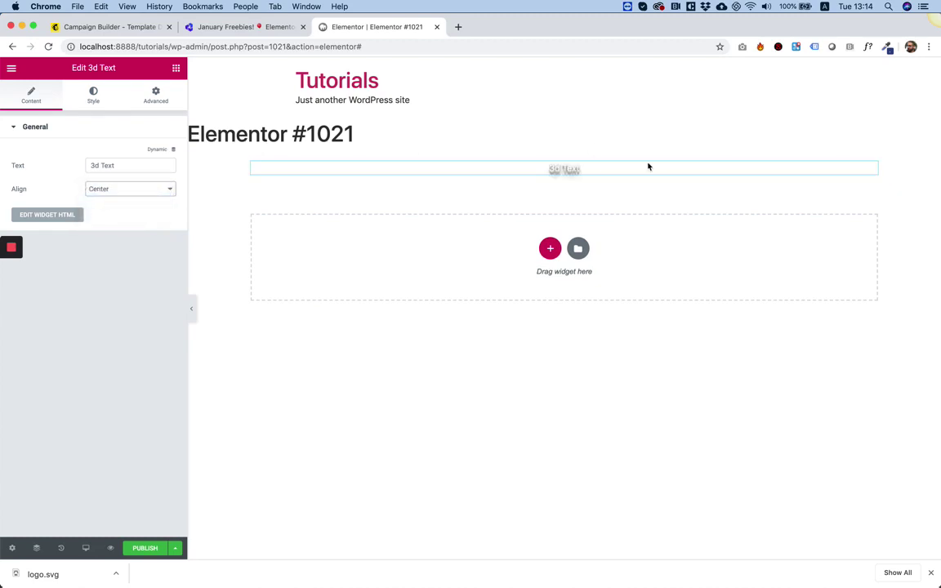
Enable styles on the 3d Text and set its typography to 62 px Abril Fatface.
left_click(93, 95)
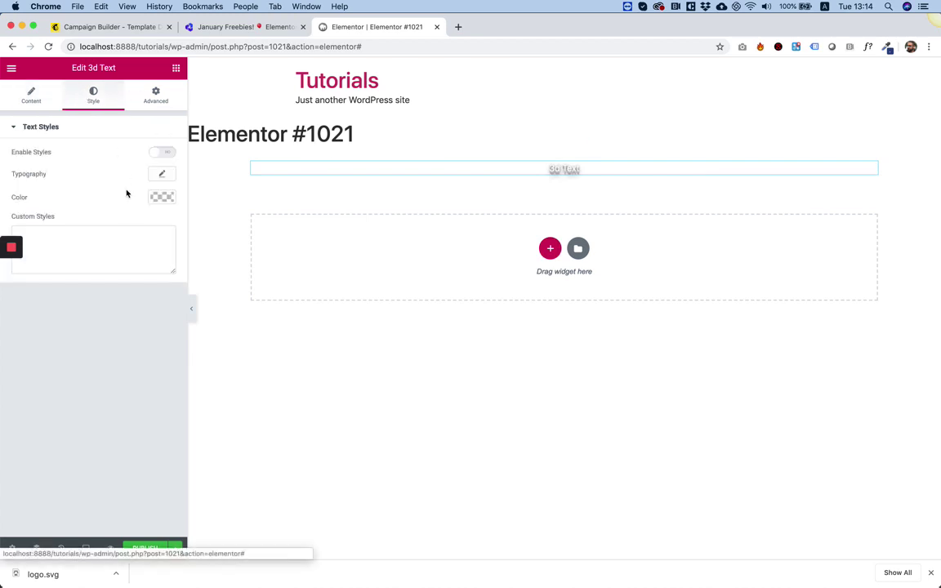
left_click(162, 152)
left_click(161, 174)
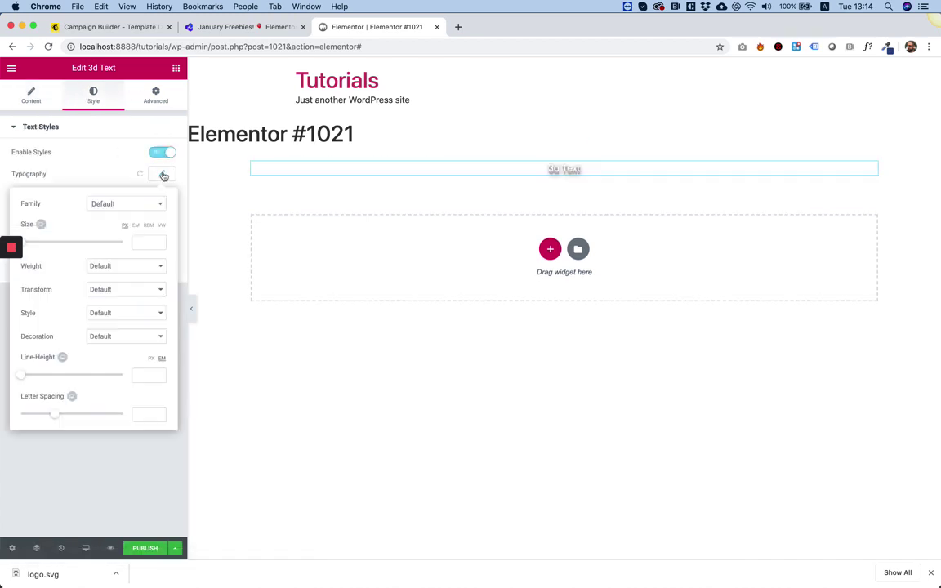
left_click(147, 244)
type("62")
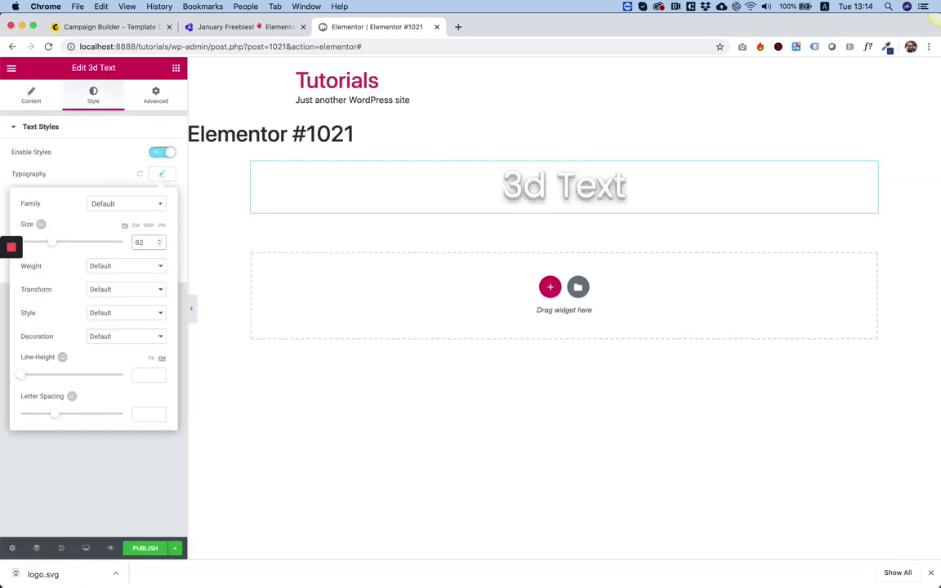
left_click(123, 206)
scroll(126, 276, "down", 5)
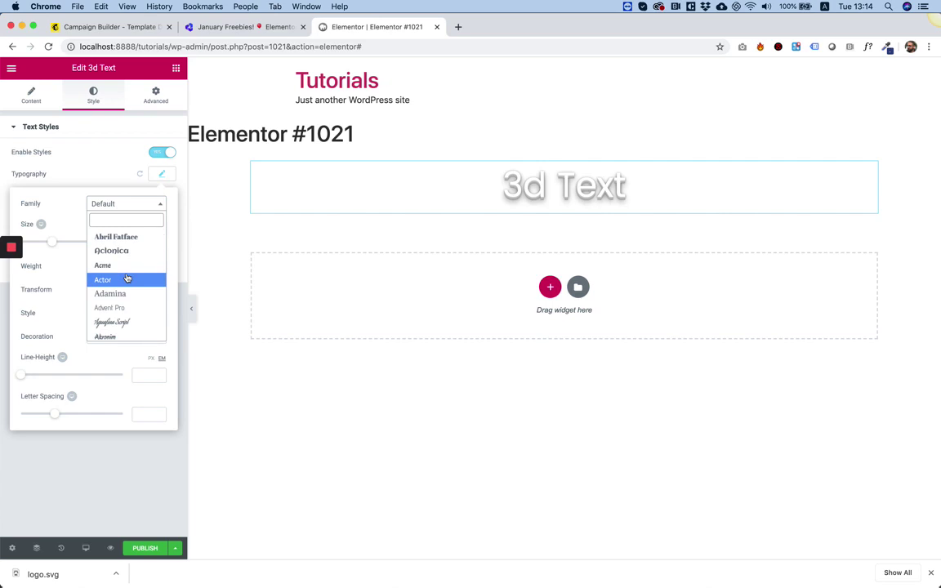
left_click(120, 238)
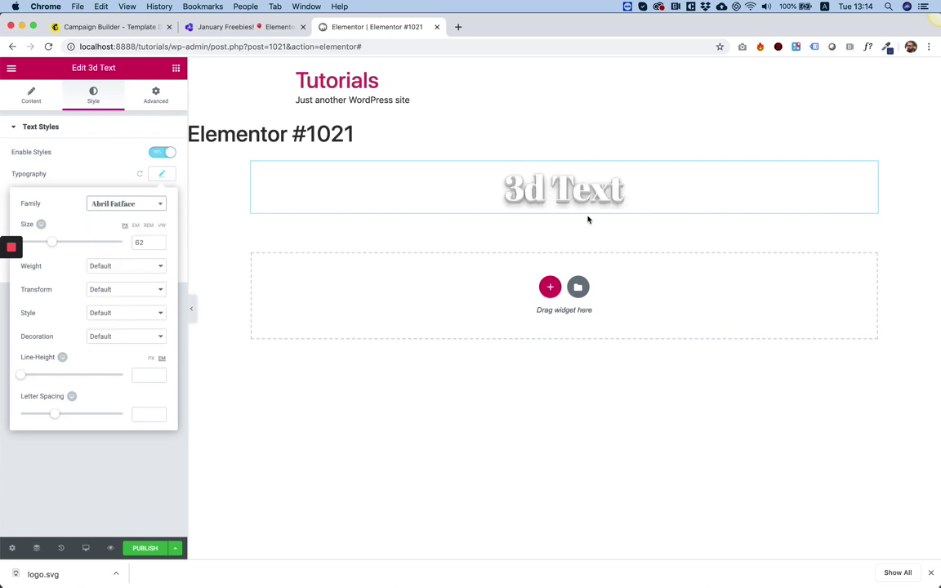
left_click(110, 167)
left_click(33, 96)
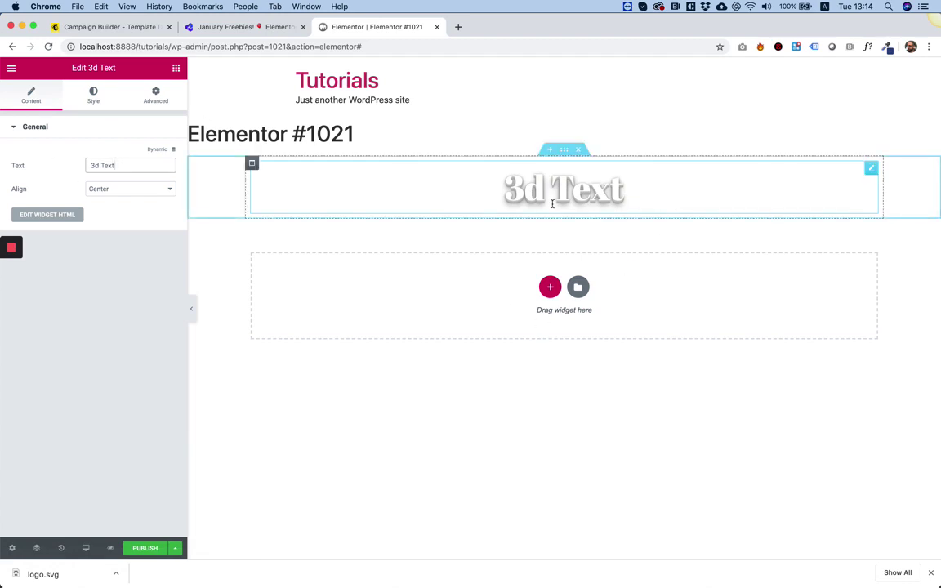
Browse the January Freebies article's typography widget examples, ending back at its title.
left_click(255, 29)
scroll(496, 321, "down", 3)
scroll(496, 320, "up", 15)
scroll(496, 319, "up", 10)
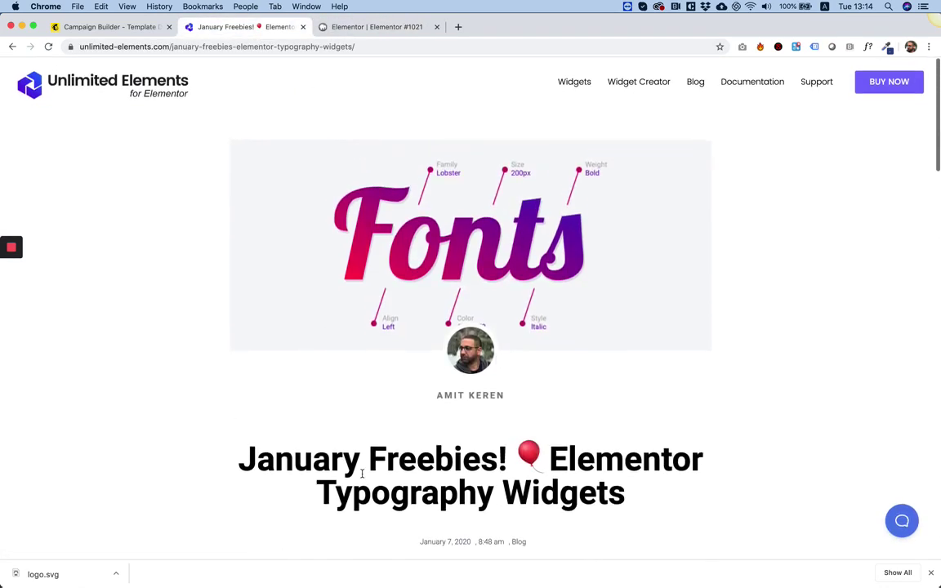
scroll(566, 458, "down", 3)
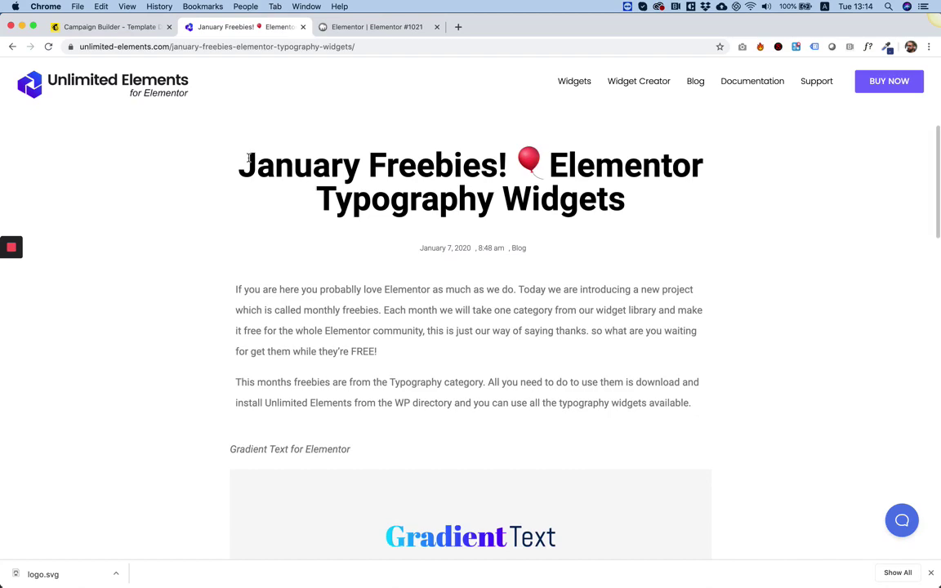
scroll(528, 156, "down", 2)
scroll(529, 155, "down", 20)
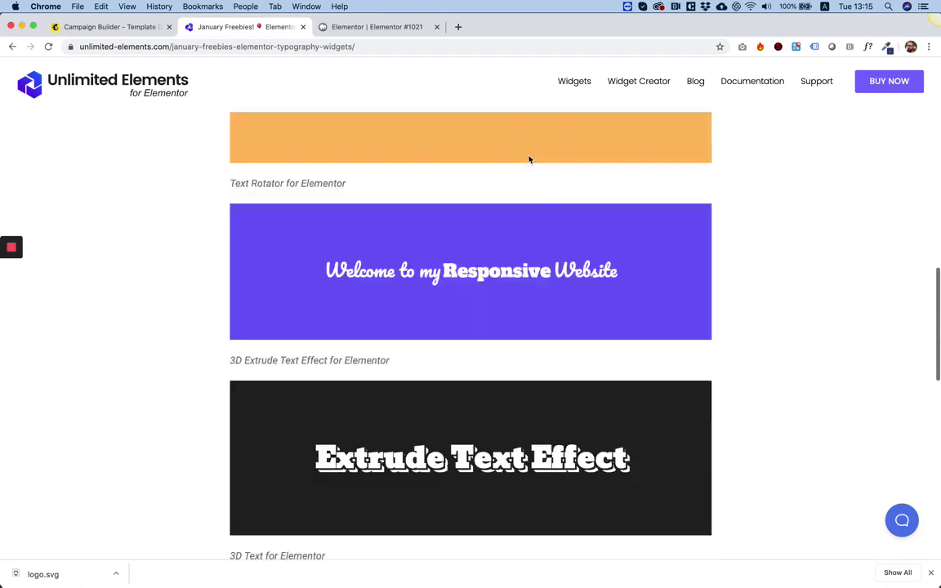
scroll(528, 160, "up", 10)
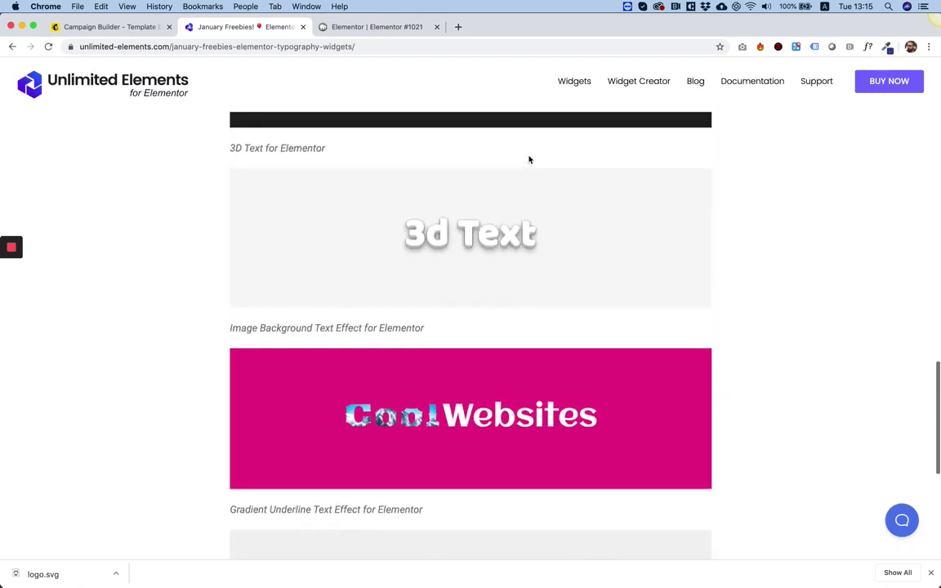
scroll(558, 309, "up", 5)
scroll(559, 309, "up", 8)
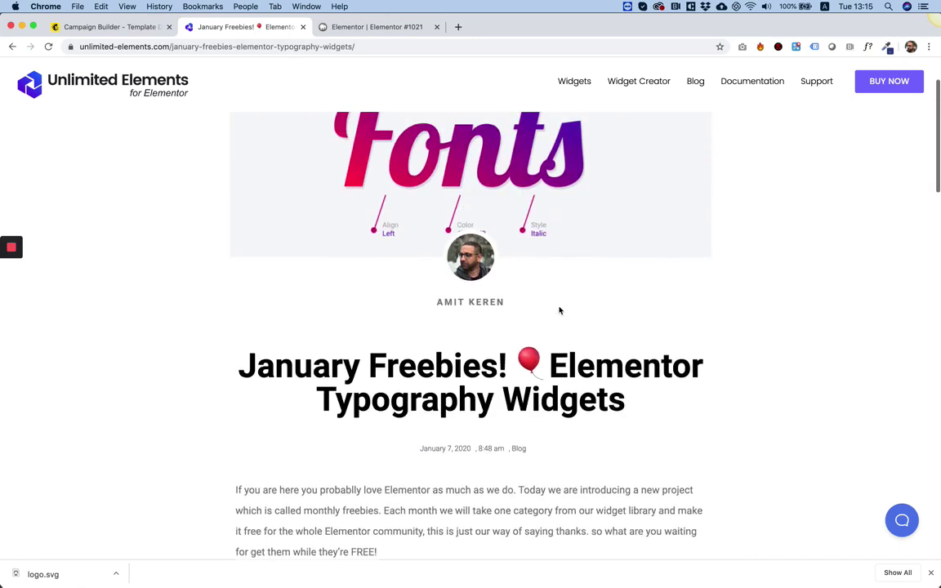